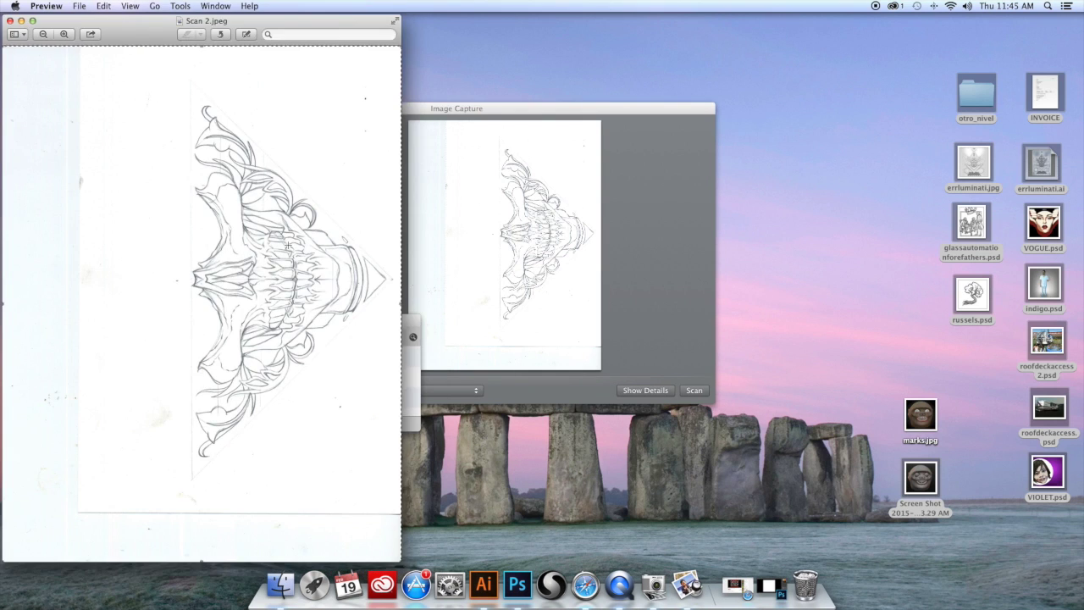
# Close the Scan 2.jpeg preview and bring the scanned skull sketch into a new Photoshop document
pyautogui.click(11, 21)
pyautogui.click(108, 319)
pyautogui.click(207, 109)
pyautogui.rightClick(660, 577)
pyautogui.click(687, 511)
pyautogui.click(732, 567)
# Rotate the scanned sketch 90° clockwise so the chin points down, scale and position it across the canvas, and apply the transform
pyautogui.hotkey('ctrl', 't')
pyautogui.moveTo(649, 91); pyautogui.dragTo(658, 402)
pyautogui.moveTo(545, 113); pyautogui.dragTo(559, 2)
pyautogui.moveTo(587, 228); pyautogui.dragTo(562, 263)
pyautogui.moveTo(123, 427); pyautogui.dragTo(5, 441)
pyautogui.moveTo(284, 357); pyautogui.dragTo(281, 329)
pyautogui.moveTo(642, 129); pyautogui.dragTo(663, 109)
pyautogui.press('super+z')
pyautogui.moveTo(830, 315); pyautogui.dragTo(997, 294)
pyautogui.moveTo(781, 335); pyautogui.dragTo(709, 421)
pyautogui.moveTo(677, 249); pyautogui.dragTo(711, 404)
pyautogui.moveTo(526, 100); pyautogui.dragTo(506, 391)
pyautogui.moveTo(493, 447); pyautogui.dragTo(479, 87)
pyautogui.moveTo(640, 142); pyautogui.dragTo(713, 351)
pyautogui.moveTo(584, 364); pyautogui.dragTo(580, 297)
pyautogui.moveTo(714, 513); pyautogui.dragTo(667, 471)
pyautogui.moveTo(566, 392); pyautogui.dragTo(582, 405)
pyautogui.click(11, 71)
pyautogui.click(641, 201)
# Place a vertical guide at the 5-inch mark and nudge the sketch to the right to line up its centre
pyautogui.moveTo(4, 457); pyautogui.dragTo(441, 235)
pyautogui.press('Right')
pyautogui.press('Right')
# Add a new layer above the scan, lock the scan layer, and make the new layer active for inking
pyautogui.click(1047, 554)
pyautogui.click(957, 409)
pyautogui.click(967, 367)
pyautogui.click(974, 431)
pyautogui.click(961, 387)
# Set up the black Brush at 20 px for tracing the middle of the skull
pyautogui.click(11, 175)
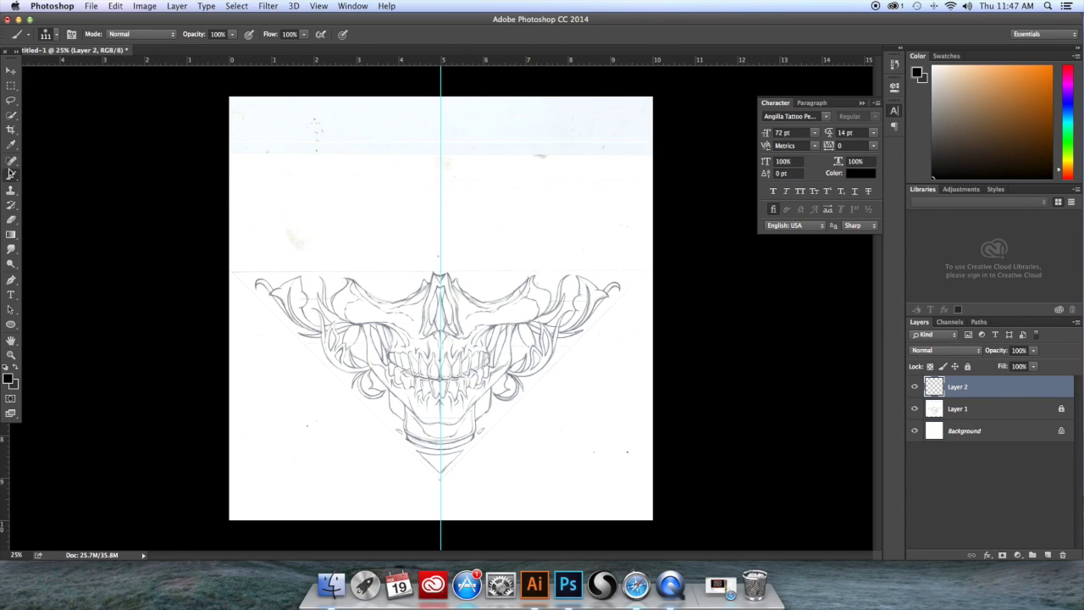
pyautogui.click(47, 34)
pyautogui.write('20')
pyautogui.press('Return')
pyautogui.press('super+equal')
pyautogui.press('super+equal')
pyautogui.press('super+equal')
pyautogui.press('super+equal')
pyautogui.moveTo(410, 359); pyautogui.dragTo(444, 265)
pyautogui.press('super+z')
pyautogui.click(252, 6)
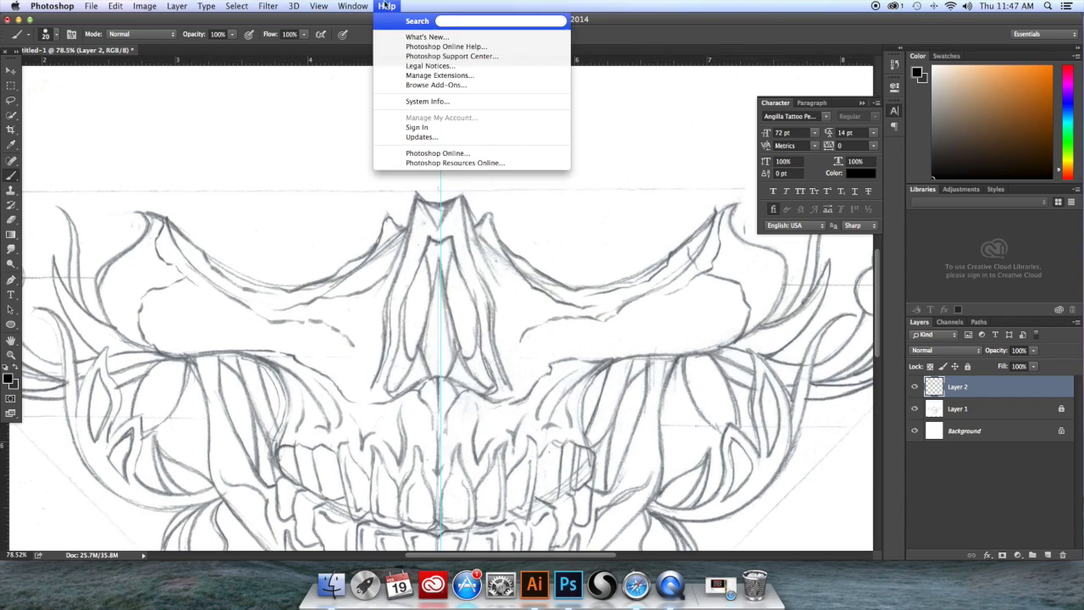
pyautogui.click(442, 4)
pyautogui.press('o')
pyautogui.click(8, 176)
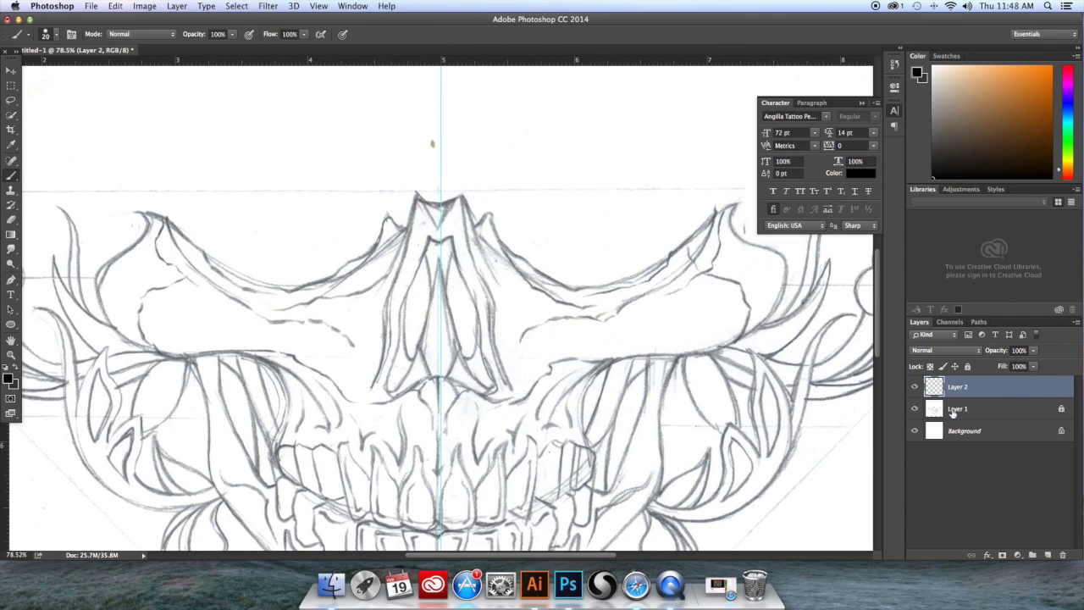
# Adjust the view options and ink the left half of the nasal opening over the sketch
pyautogui.click(318, 7)
pyautogui.moveTo(358, 236)
pyautogui.click(468, 235)
pyautogui.moveTo(439, 257)
pyautogui.mouseDown()
pyautogui.moveTo(430, 340)
pyautogui.moveTo(388, 392)
pyautogui.moveTo(403, 302)
pyautogui.moveTo(437, 244)
pyautogui.moveTo(429, 304)
pyautogui.mouseUp()
pyautogui.moveTo(409, 343); pyautogui.dragTo(414, 279)
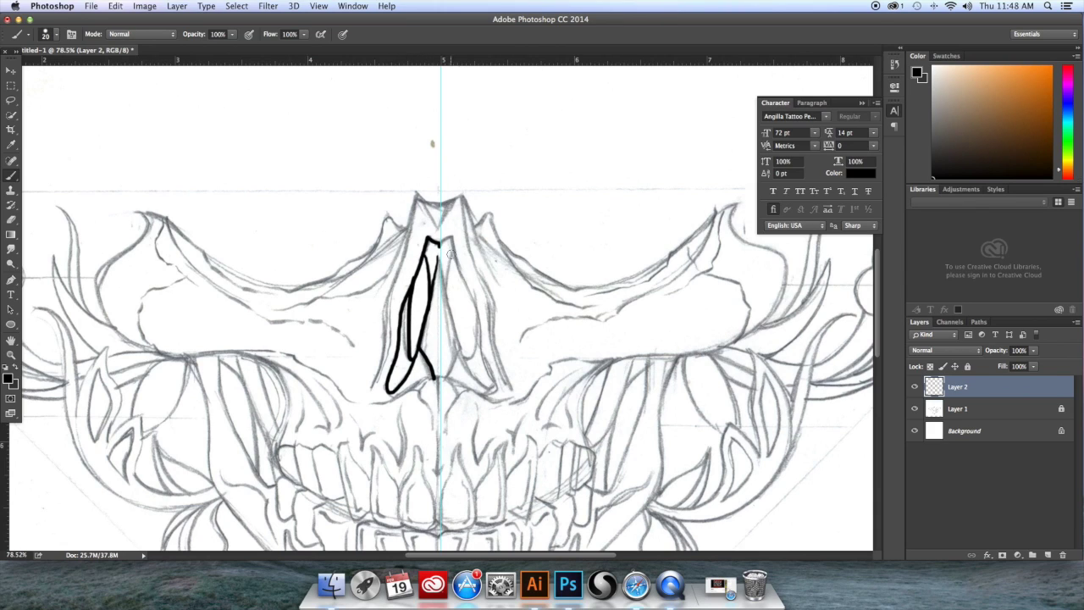
# Touch up the ink along the outer line of the nasal opening with a 25 px Eraser
pyautogui.click(11, 219)
pyautogui.click(57, 34)
pyautogui.moveTo(98, 69); pyautogui.dragTo(84, 68)
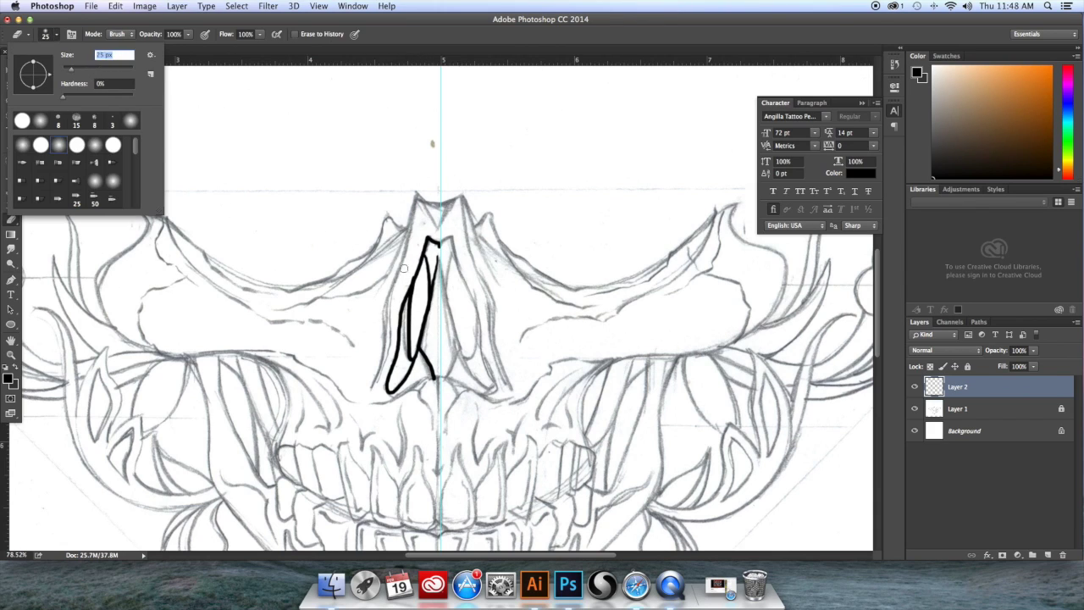
pyautogui.moveTo(412, 271); pyautogui.dragTo(409, 280)
# Ink the left side of the nose bridge, the base of the nose and the midline above the front teeth
pyautogui.press('b')
pyautogui.moveTo(393, 398)
pyautogui.mouseDown()
pyautogui.moveTo(434, 377)
pyautogui.moveTo(440, 399)
pyautogui.moveTo(432, 428)
pyautogui.mouseUp()
pyautogui.moveTo(370, 383); pyautogui.dragTo(413, 199)
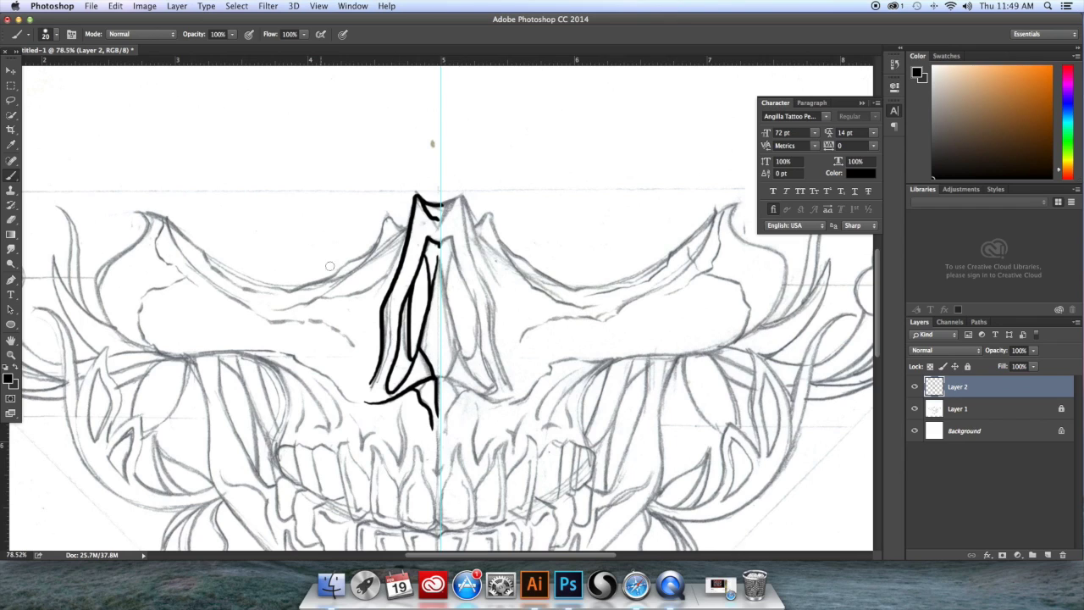
pyautogui.moveTo(433, 468); pyautogui.dragTo(438, 449)
# Ink the left eye socket's rim and the jagged contours of the cheekbone
pyautogui.moveTo(409, 235)
pyautogui.mouseDown()
pyautogui.moveTo(364, 290)
pyautogui.moveTo(263, 314)
pyautogui.moveTo(392, 224)
pyautogui.moveTo(330, 286)
pyautogui.mouseUp()
pyautogui.moveTo(367, 254)
pyautogui.mouseDown()
pyautogui.moveTo(279, 292)
pyautogui.moveTo(208, 254)
pyautogui.mouseUp()
pyautogui.moveTo(164, 220); pyautogui.dragTo(259, 280)
pyautogui.moveTo(193, 281)
pyautogui.mouseDown()
pyautogui.moveTo(273, 321)
pyautogui.moveTo(323, 321)
pyautogui.moveTo(349, 343)
pyautogui.mouseUp()
pyautogui.moveTo(161, 219); pyautogui.dragTo(191, 279)
pyautogui.moveTo(153, 348)
pyautogui.mouseDown()
pyautogui.moveTo(141, 304)
pyautogui.moveTo(174, 281)
pyautogui.moveTo(140, 342)
pyautogui.moveTo(102, 308)
pyautogui.moveTo(143, 214)
pyautogui.mouseUp()
# Ink the lower edge of the left cheekbone, the upper-jaw contours and the gum lines around the front tooth
pyautogui.moveTo(152, 351)
pyautogui.mouseDown()
pyautogui.moveTo(300, 352)
pyautogui.moveTo(247, 351)
pyautogui.moveTo(296, 378)
pyautogui.moveTo(330, 430)
pyautogui.mouseUp()
pyautogui.moveTo(322, 388); pyautogui.dragTo(340, 432)
pyautogui.moveTo(254, 354)
pyautogui.mouseDown()
pyautogui.moveTo(291, 357)
pyautogui.moveTo(356, 402)
pyautogui.mouseUp()
pyautogui.moveTo(387, 442)
pyautogui.mouseDown()
pyautogui.moveTo(401, 447)
pyautogui.moveTo(400, 404)
pyautogui.mouseUp()
pyautogui.moveTo(417, 445)
pyautogui.mouseDown()
pyautogui.moveTo(398, 516)
pyautogui.moveTo(424, 530)
pyautogui.moveTo(433, 504)
pyautogui.moveTo(418, 446)
pyautogui.mouseUp()
# Ink the outlines of the upper teeth from the centre guide to the left back tooth
pyautogui.scroll(-5, 469, 482)
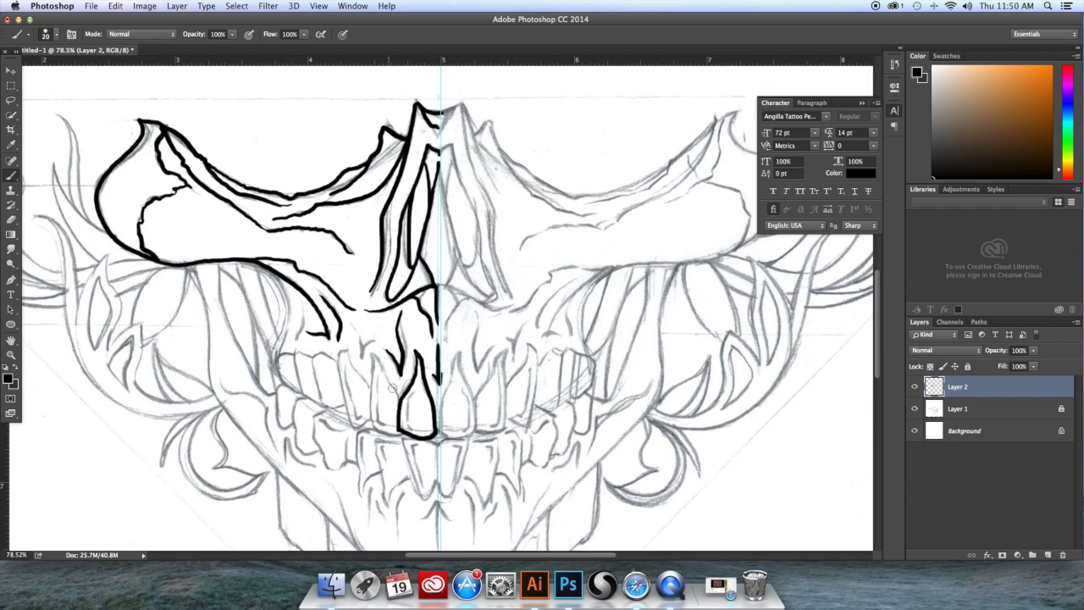
pyautogui.moveTo(403, 405)
pyautogui.mouseDown()
pyautogui.moveTo(387, 375)
pyautogui.moveTo(371, 388)
pyautogui.moveTo(395, 432)
pyautogui.moveTo(339, 361)
pyautogui.moveTo(363, 378)
pyautogui.moveTo(326, 407)
pyautogui.moveTo(311, 372)
pyautogui.moveTo(325, 354)
pyautogui.moveTo(305, 393)
pyautogui.mouseUp()
pyautogui.moveTo(438, 406); pyautogui.dragTo(437, 433)
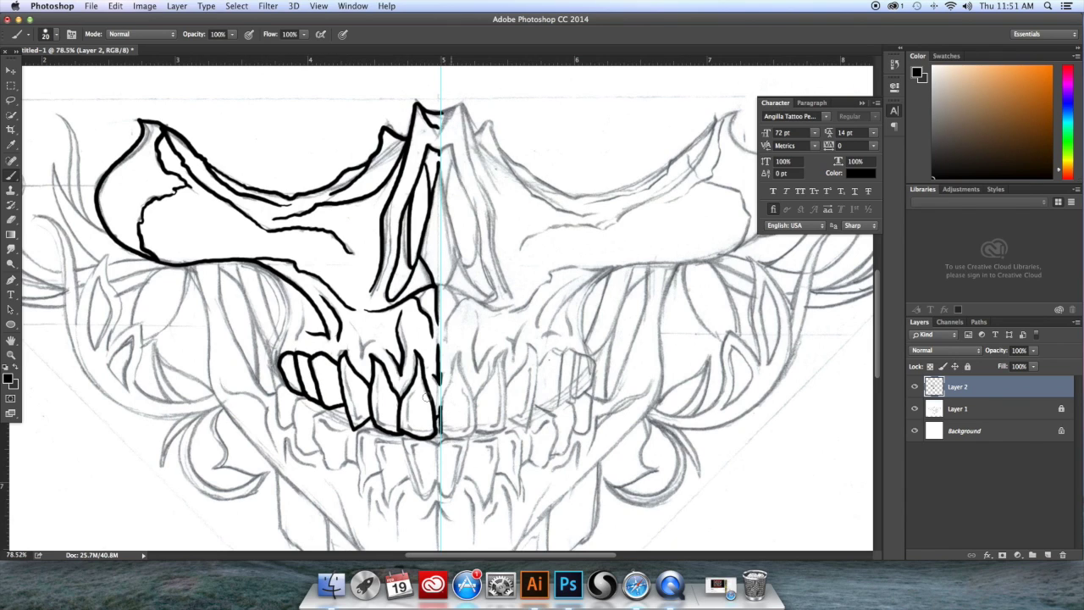
# Undo the recent strokes and ink the outer upper-jaw edge and gum lines above the left upper teeth
pyautogui.press('alt+super+z')
pyautogui.press('alt+super+z')
pyautogui.moveTo(294, 356)
pyautogui.mouseDown()
pyautogui.moveTo(286, 386)
pyautogui.moveTo(301, 393)
pyautogui.moveTo(279, 356)
pyautogui.moveTo(277, 286)
pyautogui.moveTo(260, 265)
pyautogui.moveTo(300, 299)
pyautogui.mouseUp()
pyautogui.press('alt+super+z')
pyautogui.press('alt+super+z')
pyautogui.moveTo(351, 322); pyautogui.dragTo(369, 349)
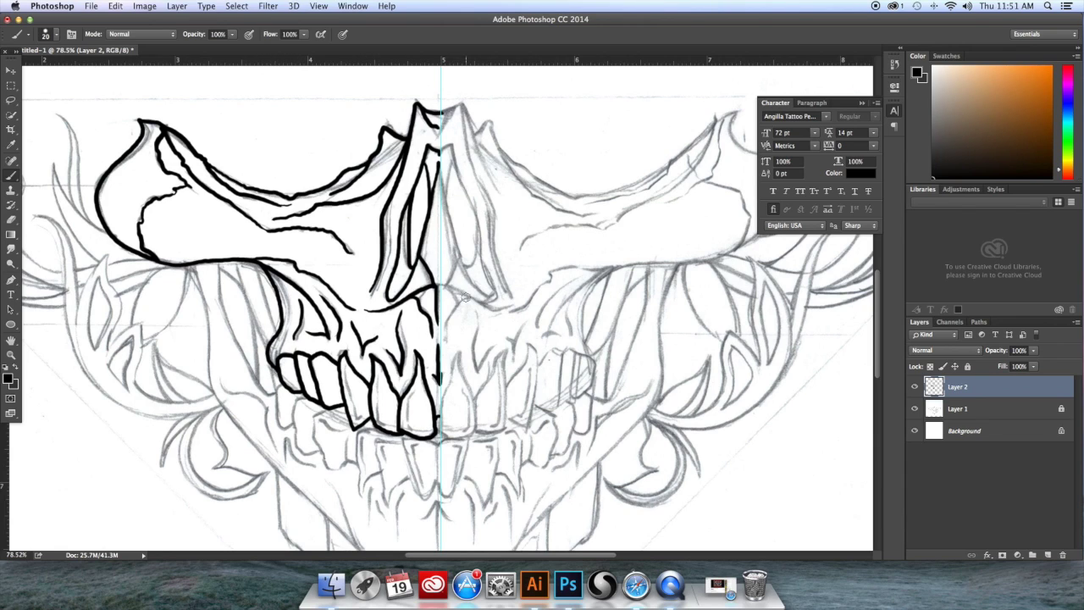
# Ink the outlines of the lower teeth from the left back tooth to the guide, undoing the surplus last stroke
pyautogui.moveTo(283, 385)
pyautogui.mouseDown()
pyautogui.moveTo(276, 411)
pyautogui.moveTo(291, 423)
pyautogui.moveTo(299, 398)
pyautogui.moveTo(295, 431)
pyautogui.moveTo(320, 452)
pyautogui.mouseUp()
pyautogui.moveTo(329, 407)
pyautogui.mouseDown()
pyautogui.moveTo(314, 439)
pyautogui.moveTo(334, 469)
pyautogui.moveTo(357, 463)
pyautogui.moveTo(360, 504)
pyautogui.moveTo(381, 476)
pyautogui.mouseUp()
pyautogui.moveTo(377, 437)
pyautogui.mouseDown()
pyautogui.moveTo(383, 492)
pyautogui.moveTo(413, 471)
pyautogui.moveTo(406, 442)
pyautogui.moveTo(422, 496)
pyautogui.moveTo(436, 484)
pyautogui.moveTo(433, 437)
pyautogui.mouseUp()
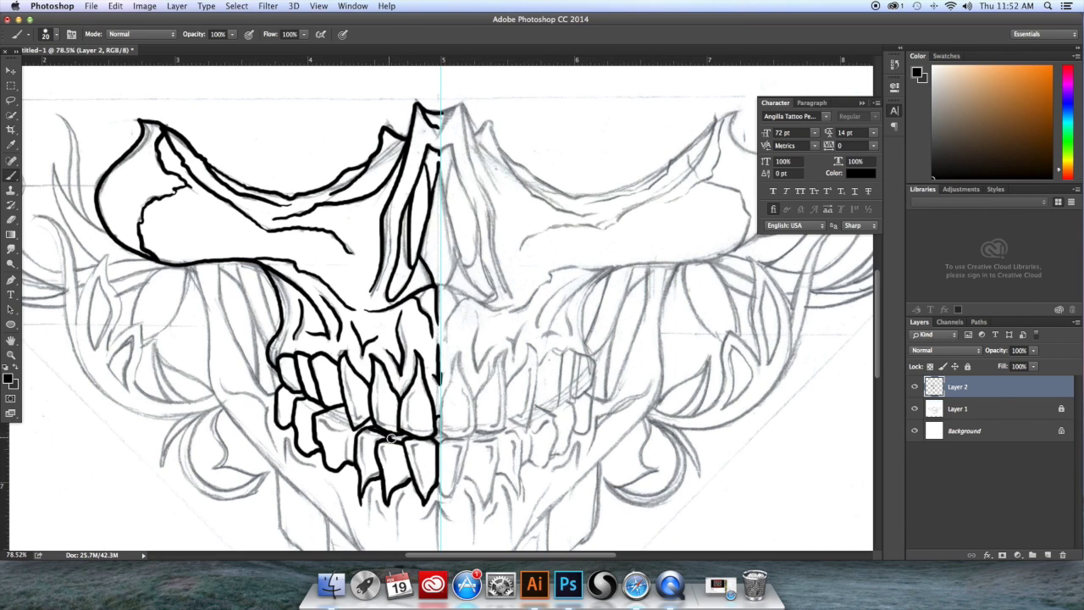
pyautogui.moveTo(320, 419); pyautogui.dragTo(342, 427)
pyautogui.press('super+z')
# Ink the strands below the left cheekbone and the long jaw line running down to the chin
pyautogui.scroll(-3, 498, 447)
pyautogui.moveTo(278, 198); pyautogui.dragTo(296, 261)
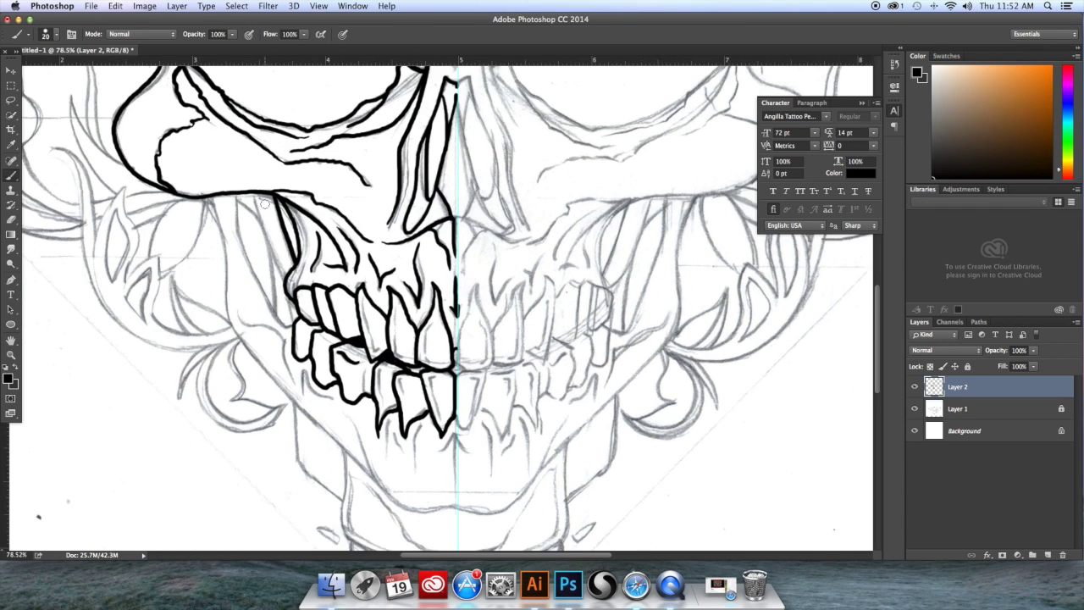
pyautogui.moveTo(236, 200)
pyautogui.mouseDown()
pyautogui.moveTo(271, 265)
pyautogui.moveTo(241, 234)
pyautogui.moveTo(282, 318)
pyautogui.mouseUp()
pyautogui.moveTo(210, 201)
pyautogui.mouseDown()
pyautogui.moveTo(247, 346)
pyautogui.moveTo(319, 426)
pyautogui.moveTo(455, 508)
pyautogui.mouseUp()
# Ink the root and gum lines below the left lower teeth, undoing the faulty stroke along the midline
pyautogui.moveTo(369, 461); pyautogui.dragTo(348, 421)
pyautogui.moveTo(419, 427); pyautogui.dragTo(416, 478)
pyautogui.moveTo(455, 435); pyautogui.dragTo(435, 453)
pyautogui.moveTo(455, 436); pyautogui.dragTo(455, 477)
pyautogui.press('super+z')
pyautogui.moveTo(394, 431)
pyautogui.mouseDown()
pyautogui.moveTo(400, 447)
pyautogui.moveTo(387, 453)
pyautogui.mouseUp()
pyautogui.moveTo(304, 369)
pyautogui.mouseDown()
pyautogui.moveTo(305, 389)
pyautogui.moveTo(329, 397)
pyautogui.mouseUp()
pyautogui.moveTo(293, 382)
pyautogui.mouseDown()
pyautogui.moveTo(286, 352)
pyautogui.moveTo(250, 328)
pyautogui.moveTo(438, 416)
pyautogui.mouseUp()
# Ink the large flame-shaped leaf beside the left cheek and the curled leaf below it, undoing misplaced strokes
pyautogui.moveTo(240, 235)
pyautogui.mouseDown()
pyautogui.moveTo(273, 301)
pyautogui.moveTo(394, 439)
pyautogui.moveTo(423, 438)
pyautogui.moveTo(419, 429)
pyautogui.mouseUp()
pyautogui.moveTo(278, 313)
pyautogui.mouseDown()
pyautogui.moveTo(298, 290)
pyautogui.moveTo(320, 355)
pyautogui.moveTo(335, 347)
pyautogui.moveTo(349, 399)
pyautogui.mouseUp()
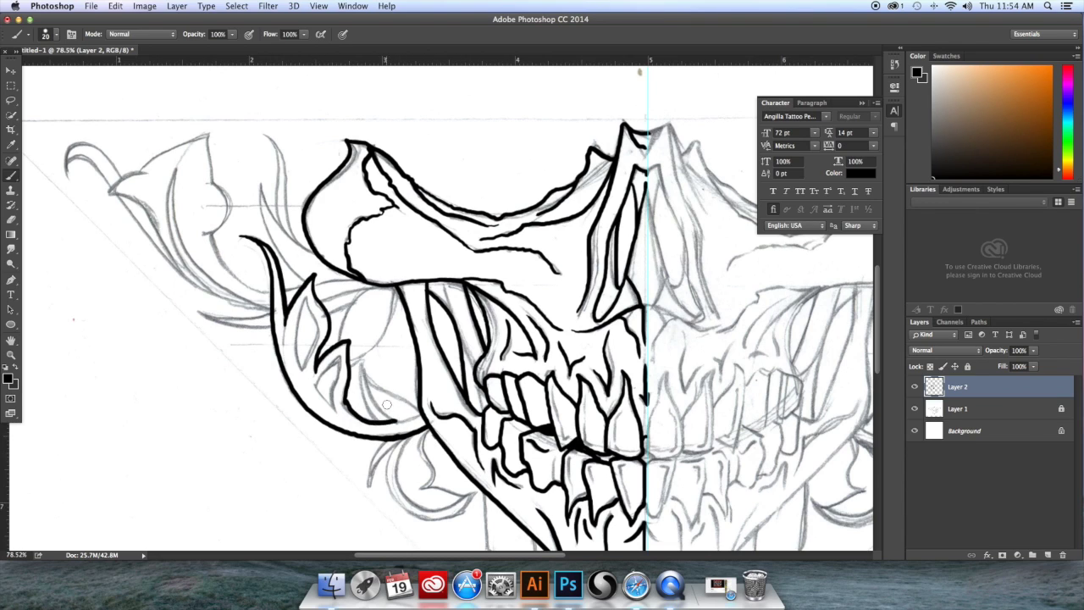
pyautogui.moveTo(417, 413)
pyautogui.mouseDown()
pyautogui.moveTo(344, 404)
pyautogui.moveTo(400, 420)
pyautogui.moveTo(366, 483)
pyautogui.moveTo(406, 436)
pyautogui.moveTo(446, 472)
pyautogui.mouseUp()
pyautogui.press('super+z')
pyautogui.moveTo(405, 437)
pyautogui.mouseDown()
pyautogui.moveTo(397, 448)
pyautogui.moveTo(451, 518)
pyautogui.moveTo(475, 493)
pyautogui.mouseUp()
pyautogui.moveTo(475, 494)
pyautogui.mouseDown()
pyautogui.moveTo(441, 512)
pyautogui.moveTo(398, 482)
pyautogui.moveTo(475, 496)
pyautogui.moveTo(425, 447)
pyautogui.mouseUp()
pyautogui.press('super+z')
pyautogui.press('super+z')
# Ink the petals between the flame-shaped leaf and the left cheekbone, undoing and redrawing misplaced strokes
pyautogui.moveTo(363, 369); pyautogui.dragTo(421, 399)
pyautogui.moveTo(339, 334); pyautogui.dragTo(362, 288)
pyautogui.press('super+z')
pyautogui.moveTo(341, 342)
pyautogui.mouseDown()
pyautogui.moveTo(352, 308)
pyautogui.moveTo(378, 287)
pyautogui.mouseUp()
pyautogui.moveTo(347, 363)
pyautogui.mouseDown()
pyautogui.moveTo(394, 291)
pyautogui.moveTo(350, 306)
pyautogui.mouseUp()
pyautogui.press('super+z')
# Ink the lower edge of the outermost left leaf and the pointed strand at its base
pyautogui.moveTo(272, 328); pyautogui.dragTo(199, 311)
pyautogui.press('super+z')
pyautogui.moveTo(201, 312); pyautogui.dragTo(266, 315)
pyautogui.moveTo(110, 192)
pyautogui.mouseDown()
pyautogui.moveTo(210, 297)
pyautogui.moveTo(271, 315)
pyautogui.mouseUp()
pyautogui.moveTo(67, 176)
pyautogui.mouseDown()
pyautogui.moveTo(111, 192)
pyautogui.moveTo(151, 174)
pyautogui.moveTo(196, 287)
pyautogui.mouseUp()
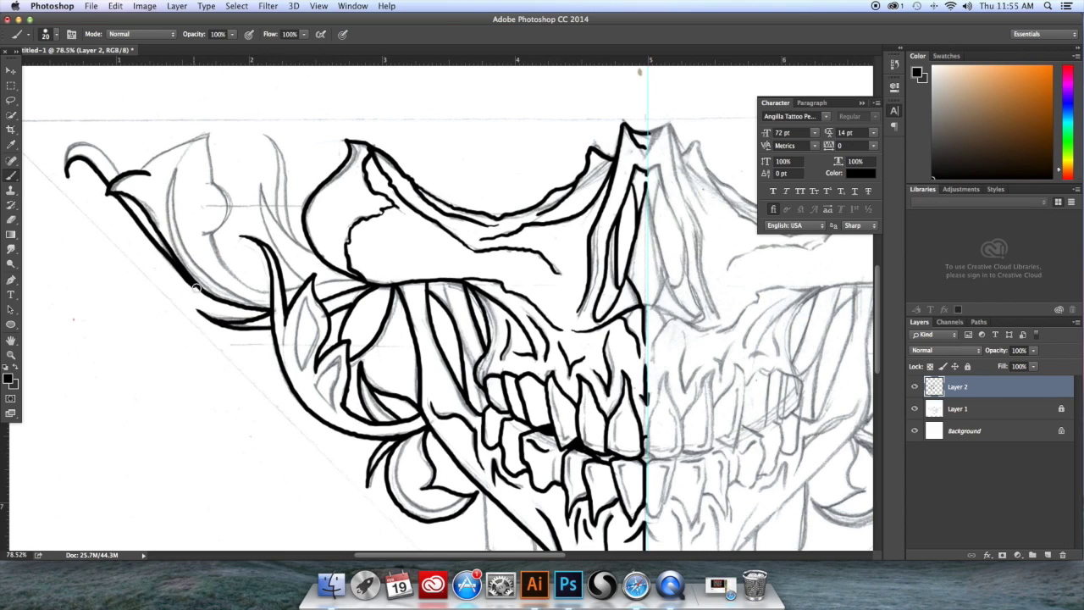
# Ink the hooked tip and the scalloped upper edge of the outermost left leaf
pyautogui.moveTo(65, 172); pyautogui.dragTo(117, 180)
pyautogui.moveTo(355, 280)
pyautogui.mouseDown()
pyautogui.moveTo(288, 291)
pyautogui.moveTo(237, 277)
pyautogui.moveTo(210, 188)
pyautogui.moveTo(224, 193)
pyautogui.moveTo(205, 234)
pyautogui.mouseUp()
pyautogui.moveTo(212, 181); pyautogui.dragTo(207, 135)
pyautogui.moveTo(146, 166); pyautogui.dragTo(206, 135)
# Ink the pointed tendrils rising beside the left cheekbone, undoing and redrawing the tallest tip
pyautogui.moveTo(292, 271); pyautogui.dragTo(261, 184)
pyautogui.moveTo(315, 254); pyautogui.dragTo(263, 188)
pyautogui.moveTo(293, 238); pyautogui.dragTo(262, 127)
pyautogui.moveTo(281, 221)
pyautogui.mouseDown()
pyautogui.moveTo(264, 129)
pyautogui.moveTo(276, 153)
pyautogui.mouseUp()
pyautogui.press('super+z')
pyautogui.press('super+z')
pyautogui.press('super+z')
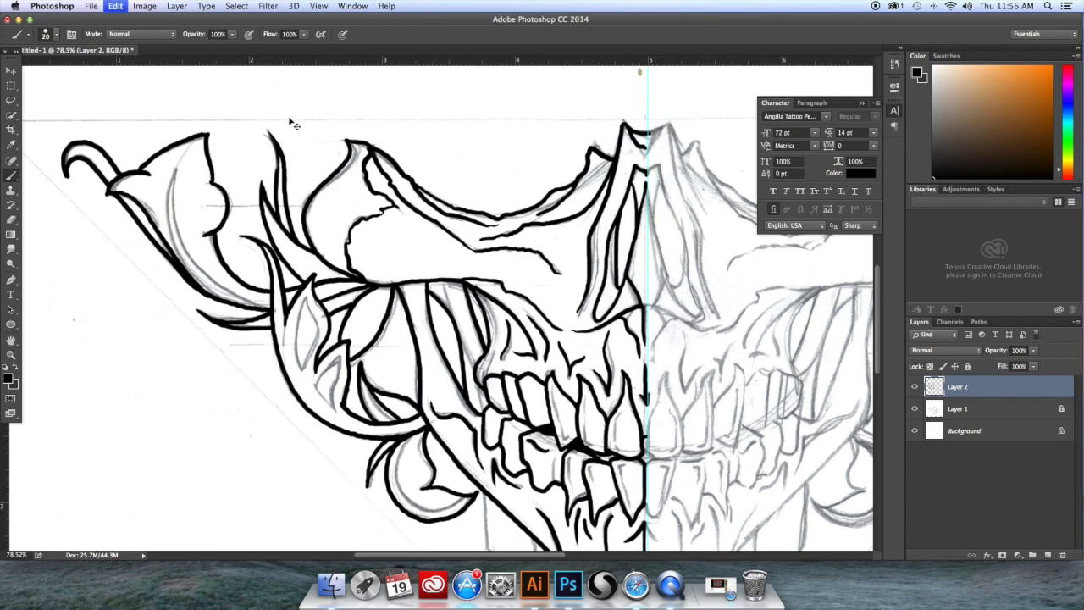
pyautogui.press('super+z')
pyautogui.moveTo(278, 170); pyautogui.dragTo(266, 133)
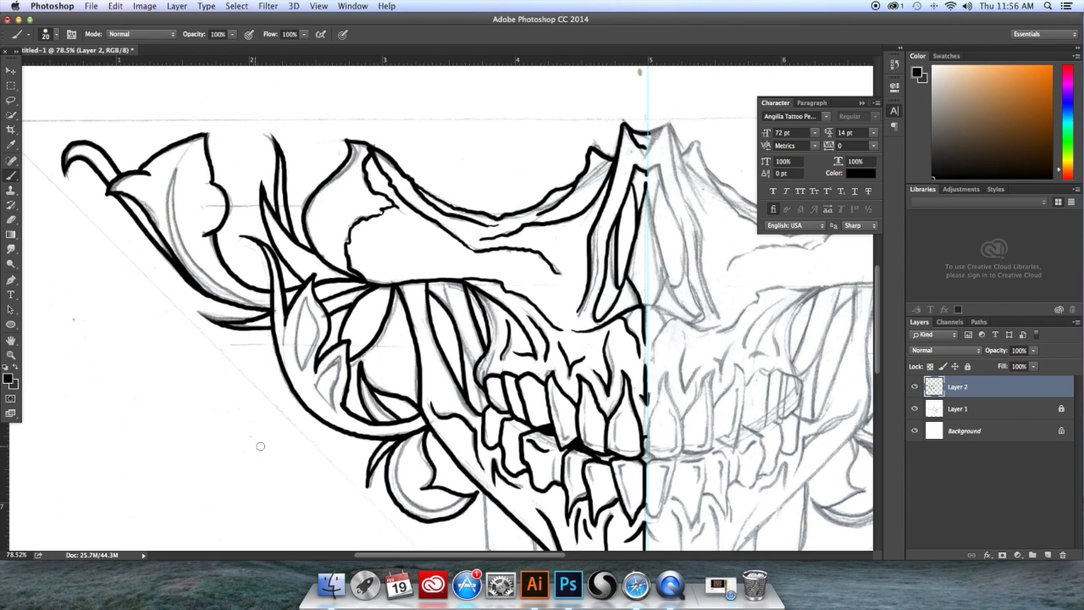
# Ink the left half of the neck outline and the curved collar bands beneath the chin
pyautogui.scroll(-10, 485, 497)
pyautogui.hscroll(3, 486, 497)
pyautogui.moveTo(447, 296)
pyautogui.mouseDown()
pyautogui.moveTo(453, 381)
pyautogui.moveTo(561, 420)
pyautogui.mouseUp()
pyautogui.press('super+z')
pyautogui.moveTo(456, 385)
pyautogui.mouseDown()
pyautogui.moveTo(561, 420)
pyautogui.moveTo(558, 440)
pyautogui.mouseUp()
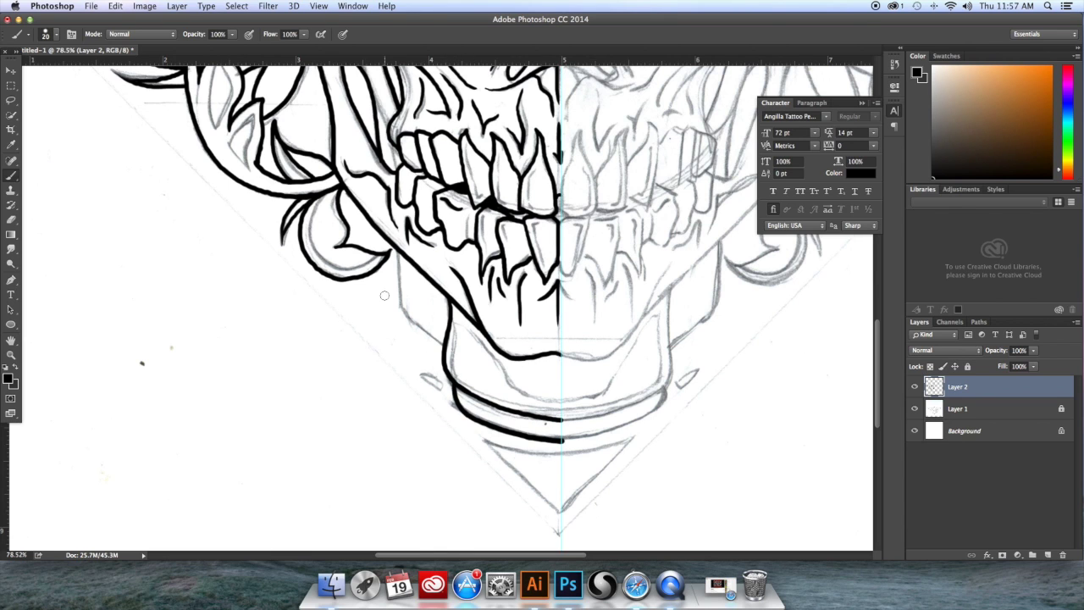
# Ink the long centre vein inside the outermost left leaf
pyautogui.scroll(5, 282, 191)
pyautogui.hscroll(-3, 282, 192)
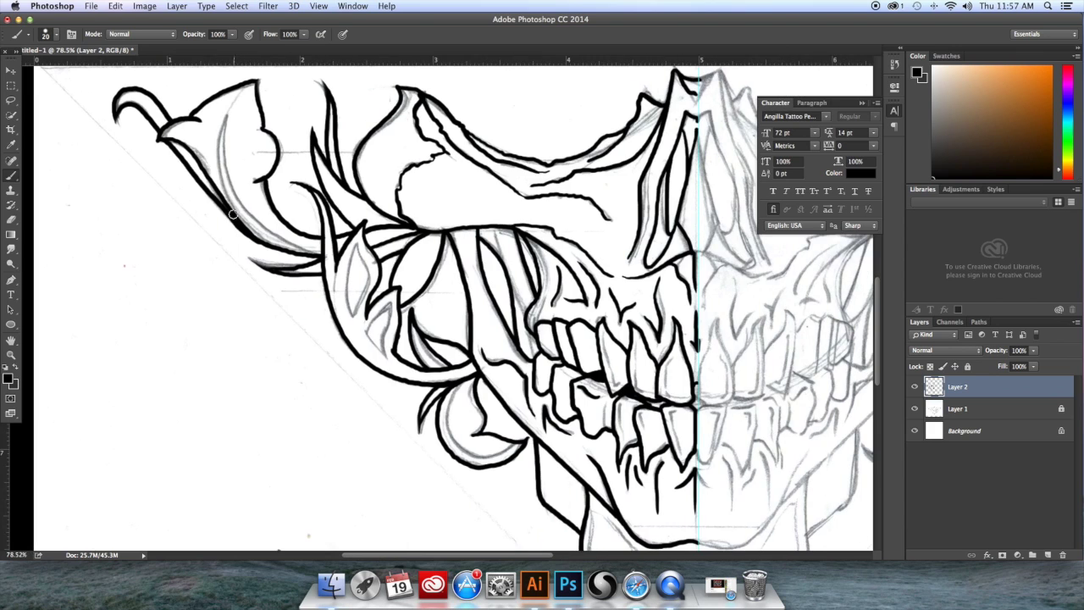
pyautogui.moveTo(315, 255)
pyautogui.mouseDown()
pyautogui.moveTo(231, 188)
pyautogui.moveTo(225, 112)
pyautogui.mouseUp()
pyautogui.moveTo(244, 226); pyautogui.dragTo(223, 121)
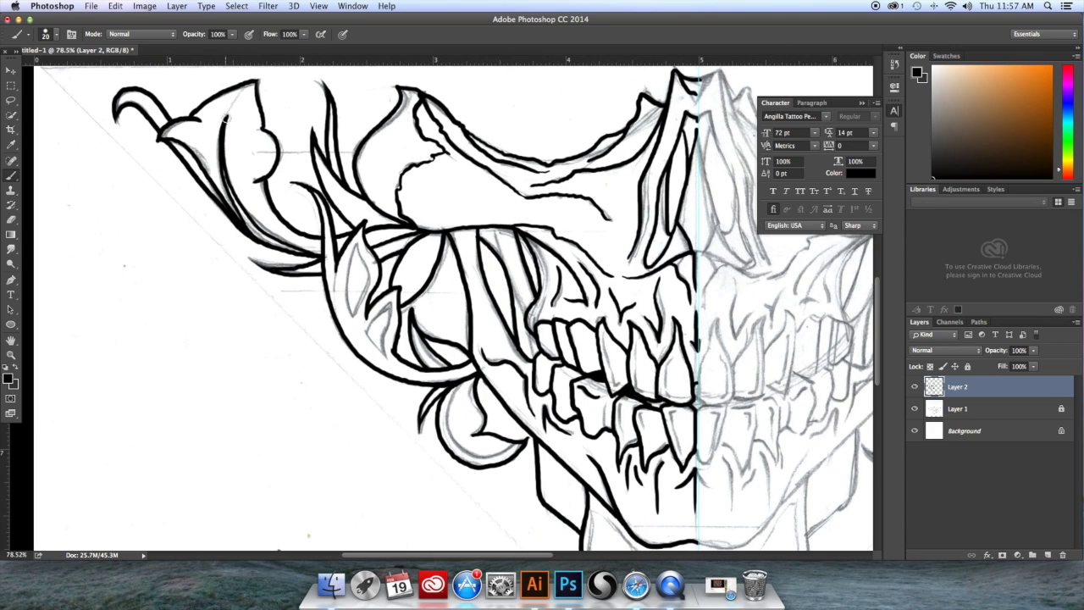
# Hide the sketch layer to check the ink lines on their own, and show the sketch again
pyautogui.click(914, 409)
pyautogui.press('super+minus')
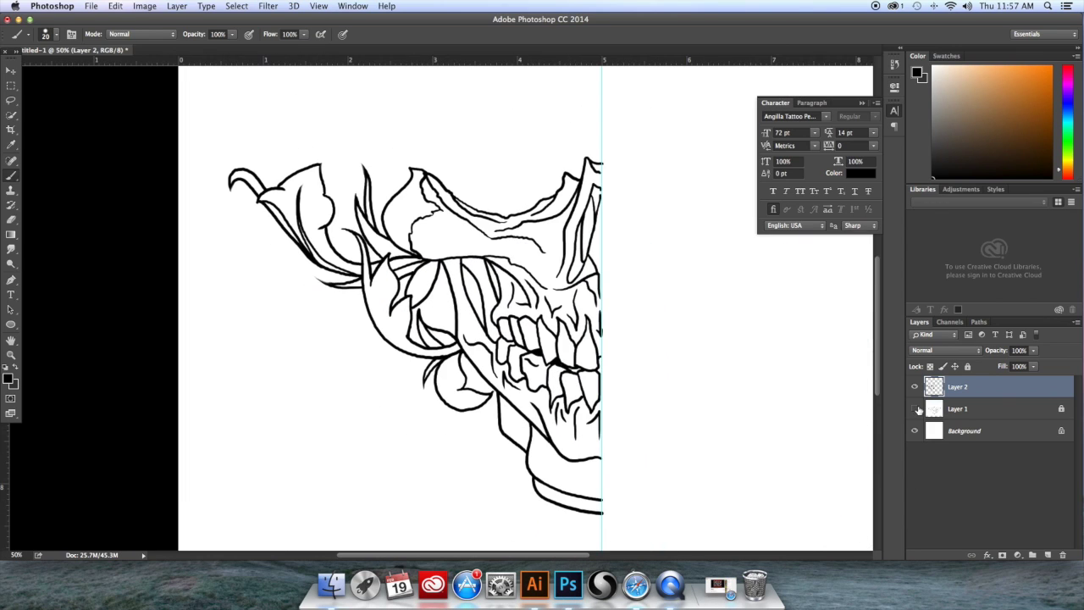
pyautogui.click(915, 409)
# Reduce the brush size to 12 px and ink the inner detail shapes of the flame-shaped left leaf
pyautogui.click(57, 35)
pyautogui.moveTo(70, 67); pyautogui.dragTo(67, 67)
pyautogui.press('Return')
pyautogui.press('super+plus')
pyautogui.press('super+plus')
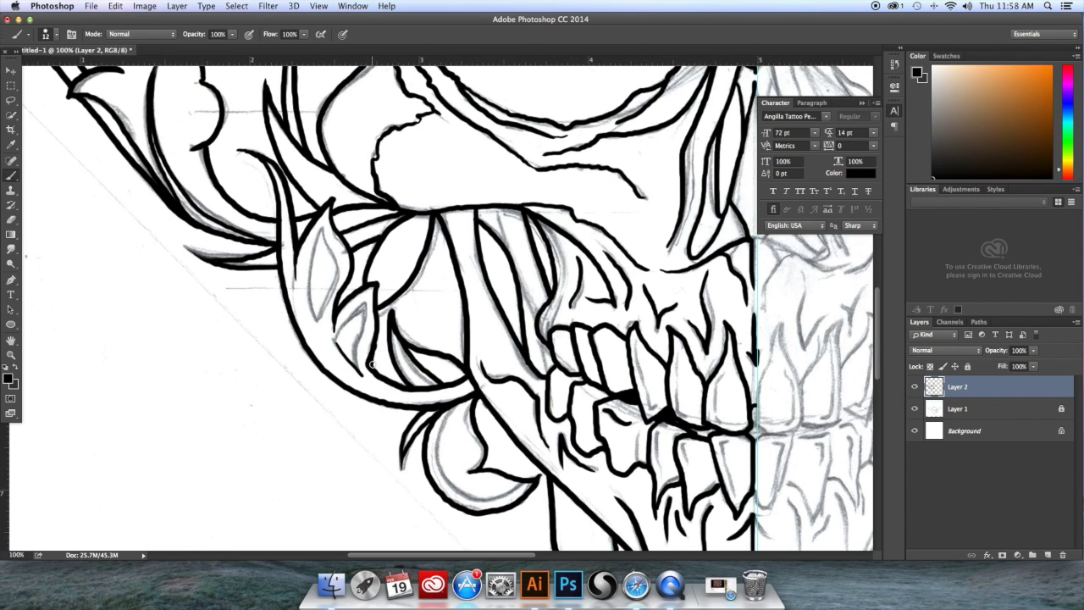
pyautogui.moveTo(367, 306); pyautogui.dragTo(358, 369)
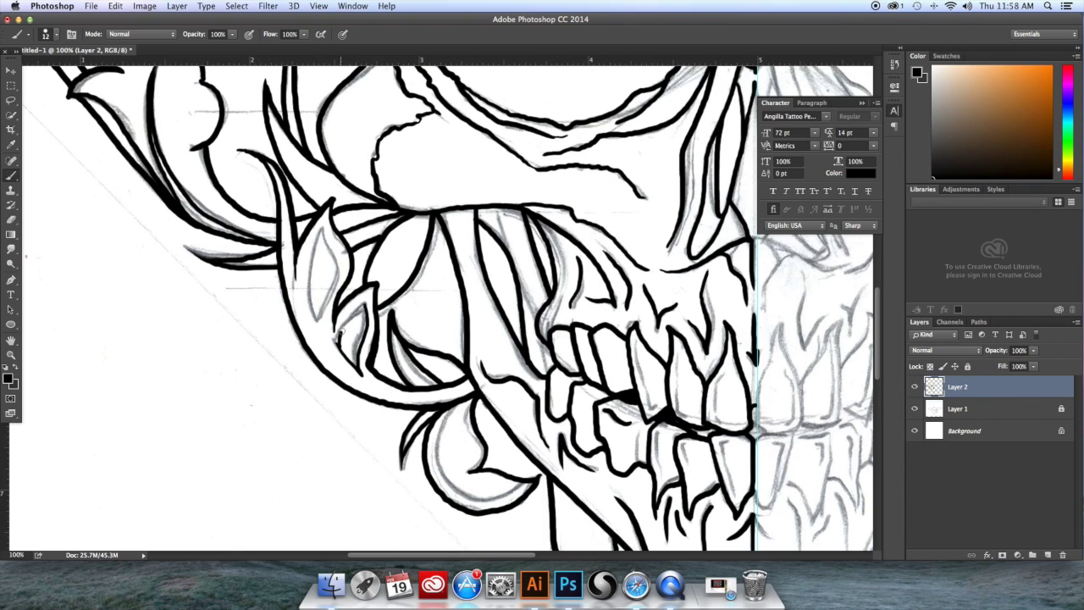
pyautogui.moveTo(321, 228)
pyautogui.mouseDown()
pyautogui.moveTo(317, 318)
pyautogui.moveTo(320, 296)
pyautogui.mouseUp()
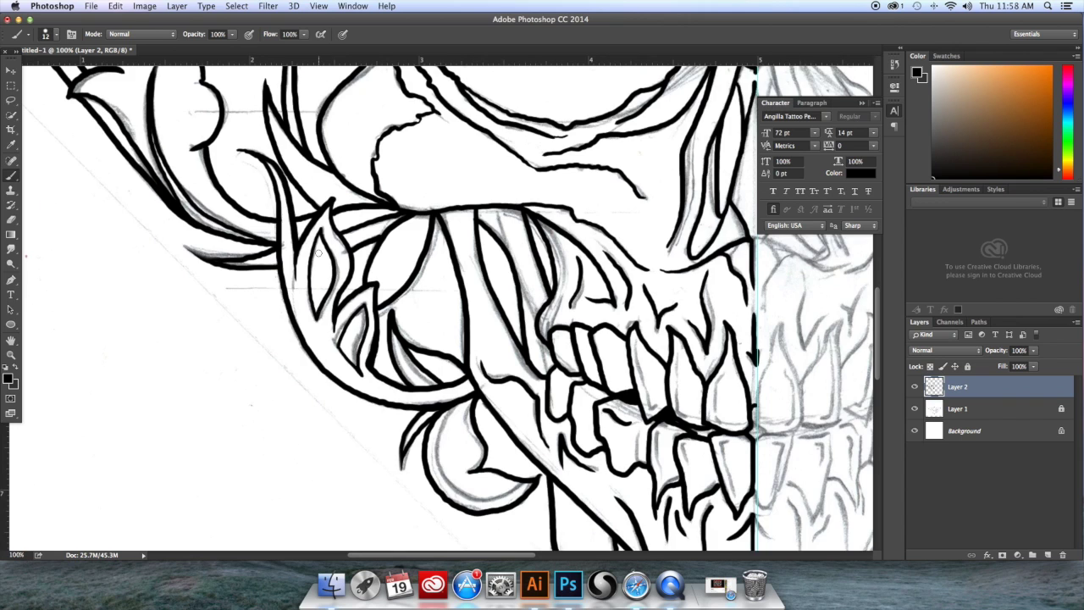
# Ink thin inner contour lines inside the left upper teeth and the lower back tooth, undoing one misplaced stroke
pyautogui.scroll(-5, 318, 253)
pyautogui.scroll(10, 464, 229)
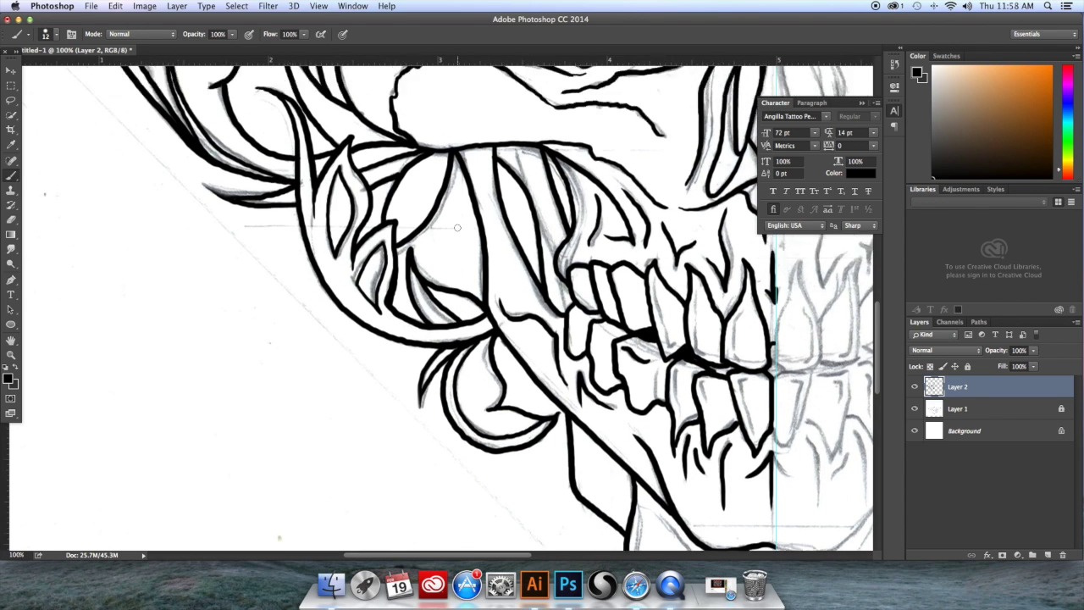
pyautogui.scroll(-10, 415, 209)
pyautogui.hscroll(15, 280, 305)
pyautogui.moveTo(378, 365); pyautogui.dragTo(392, 400)
pyautogui.press('super+z')
pyautogui.moveTo(383, 344); pyautogui.dragTo(388, 394)
pyautogui.moveTo(395, 328)
pyautogui.mouseDown()
pyautogui.moveTo(373, 288)
pyautogui.moveTo(382, 275)
pyautogui.mouseUp()
pyautogui.moveTo(341, 320); pyautogui.dragTo(330, 259)
pyautogui.moveTo(310, 314); pyautogui.dragTo(293, 253)
pyautogui.moveTo(276, 290)
pyautogui.mouseDown()
pyautogui.moveTo(256, 249)
pyautogui.moveTo(211, 240)
pyautogui.mouseUp()
pyautogui.moveTo(234, 329); pyautogui.dragTo(229, 296)
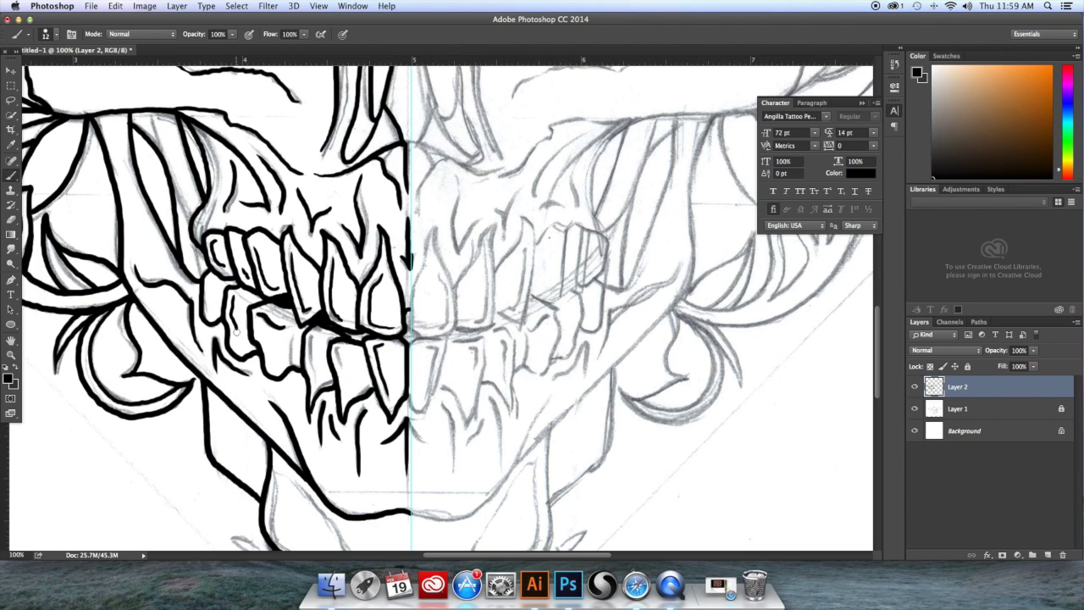
# Ink thin inner contour lines inside the left lower front teeth, undoing the misplaced strokes
pyautogui.moveTo(311, 338); pyautogui.dragTo(312, 388)
pyautogui.press('super+z')
pyautogui.press('super+z')
pyautogui.moveTo(342, 348); pyautogui.dragTo(342, 389)
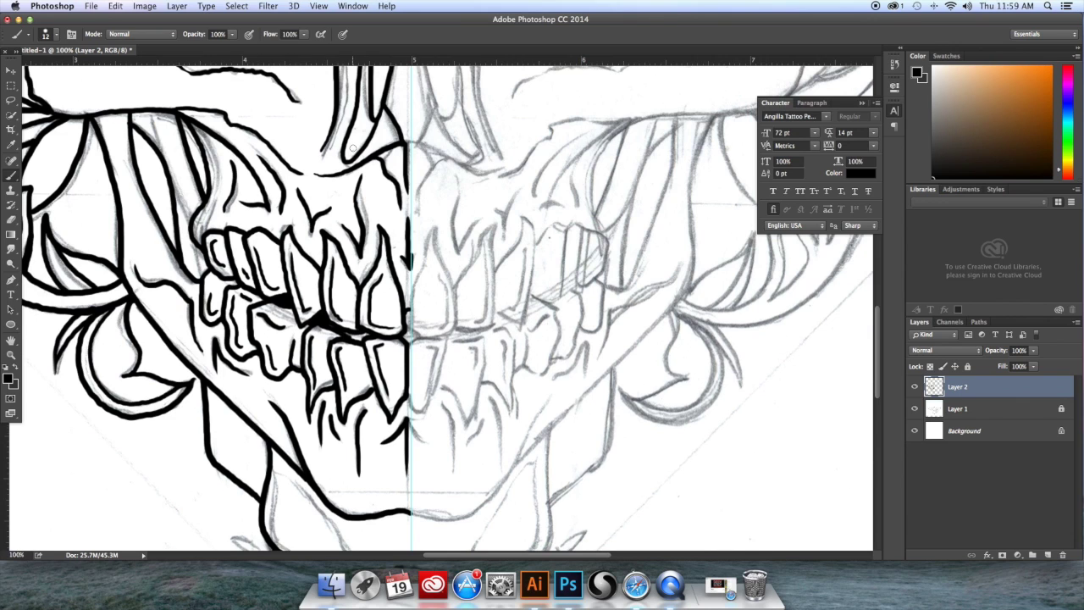
# Ink thin bone detail lines beside the nose and along the left eye-socket rim and cheekbone
pyautogui.scroll(5, 356, 296)
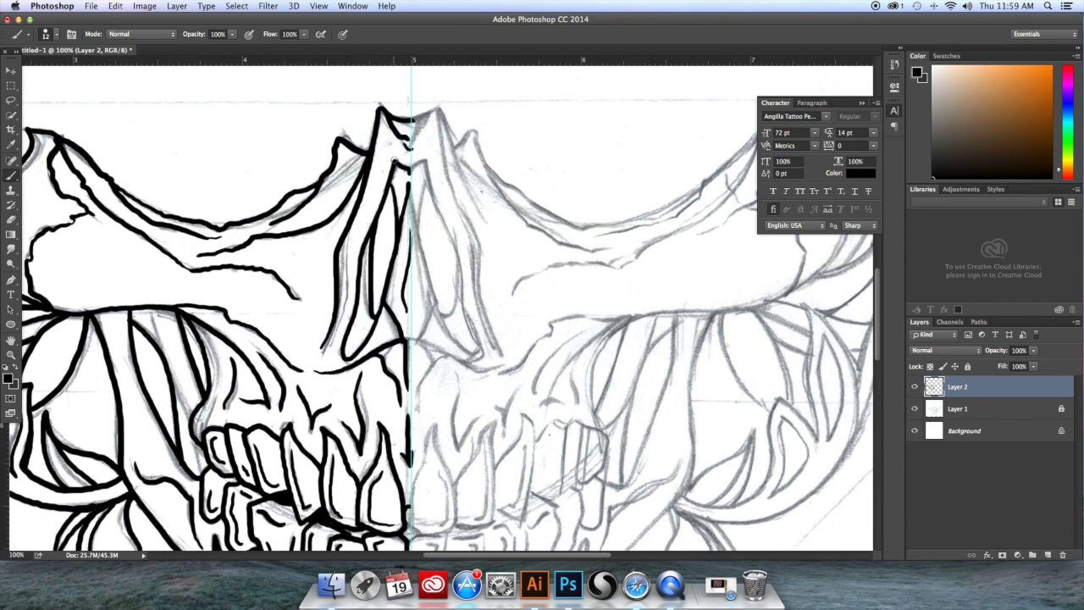
pyautogui.moveTo(336, 267)
pyautogui.mouseDown()
pyautogui.moveTo(301, 334)
pyautogui.moveTo(307, 294)
pyautogui.mouseUp()
pyautogui.moveTo(348, 219)
pyautogui.mouseDown()
pyautogui.moveTo(297, 269)
pyautogui.moveTo(305, 241)
pyautogui.mouseUp()
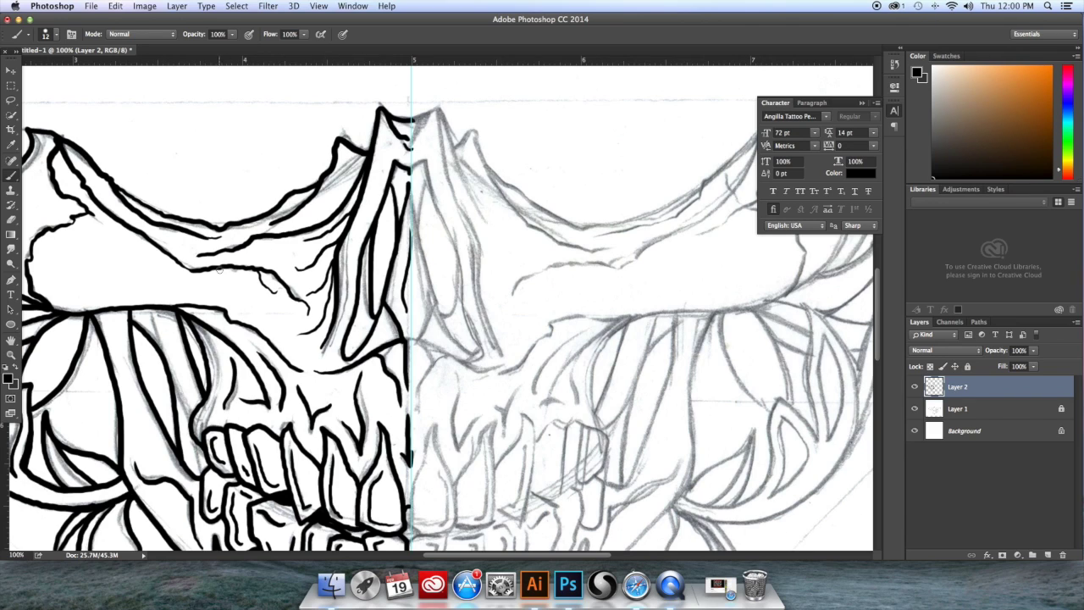
pyautogui.moveTo(92, 188); pyautogui.dragTo(202, 251)
pyautogui.moveTo(362, 157); pyautogui.dragTo(316, 213)
pyautogui.moveTo(179, 263); pyautogui.dragTo(406, 335)
pyautogui.moveTo(268, 299); pyautogui.dragTo(209, 297)
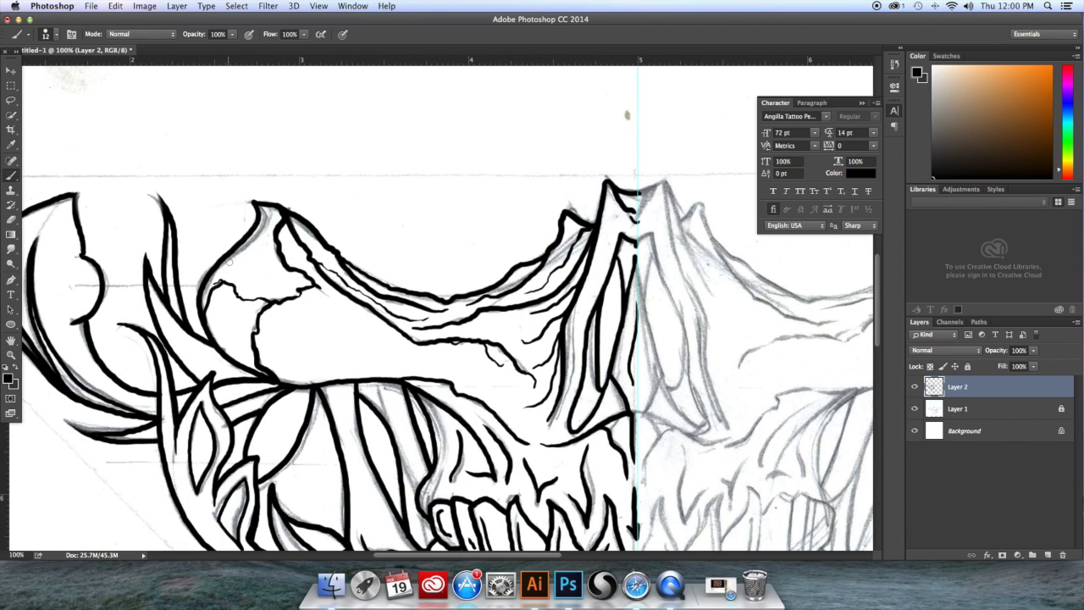
# Ink the inner contour of the nose, fill the left nasal cavity solid black and hatch the bone around it
pyautogui.scroll(-2, 558, 362)
pyautogui.hscroll(-1, 558, 363)
pyautogui.hscroll(4, 582, 378)
pyautogui.scroll(-2, 582, 379)
pyautogui.scroll(2, 474, 189)
pyautogui.hscroll(1, 474, 189)
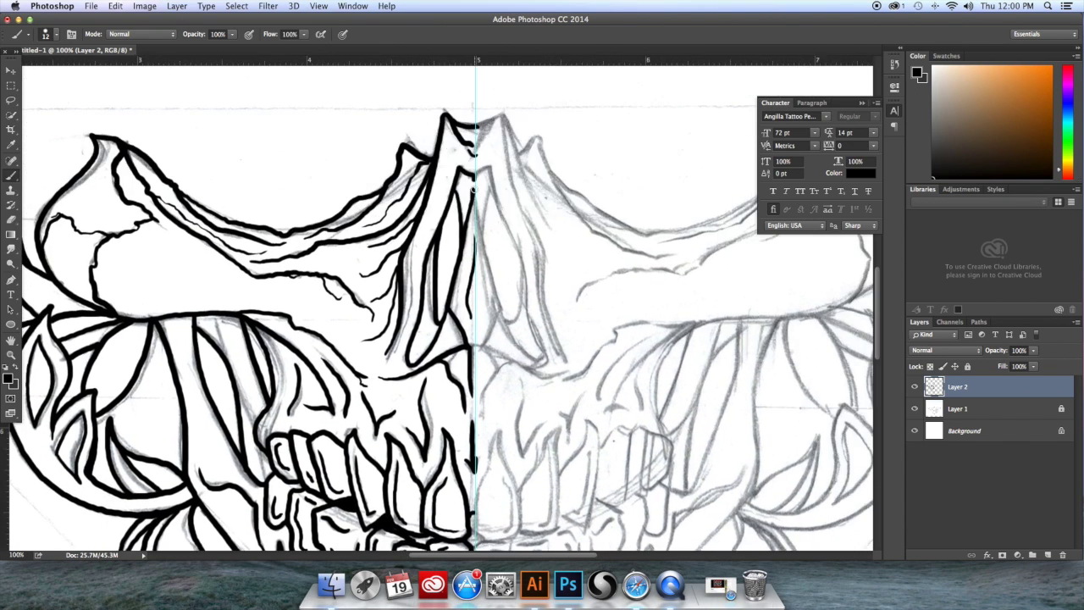
pyautogui.moveTo(411, 348); pyautogui.dragTo(423, 328)
pyautogui.moveTo(414, 339)
pyautogui.mouseDown()
pyautogui.moveTo(446, 262)
pyautogui.moveTo(443, 222)
pyautogui.moveTo(457, 241)
pyautogui.moveTo(453, 213)
pyautogui.mouseUp()
pyautogui.moveTo(453, 159); pyautogui.dragTo(405, 313)
pyautogui.scroll(3, 457, 125)
pyautogui.hscroll(-1, 457, 126)
pyautogui.moveTo(471, 353); pyautogui.dragTo(463, 386)
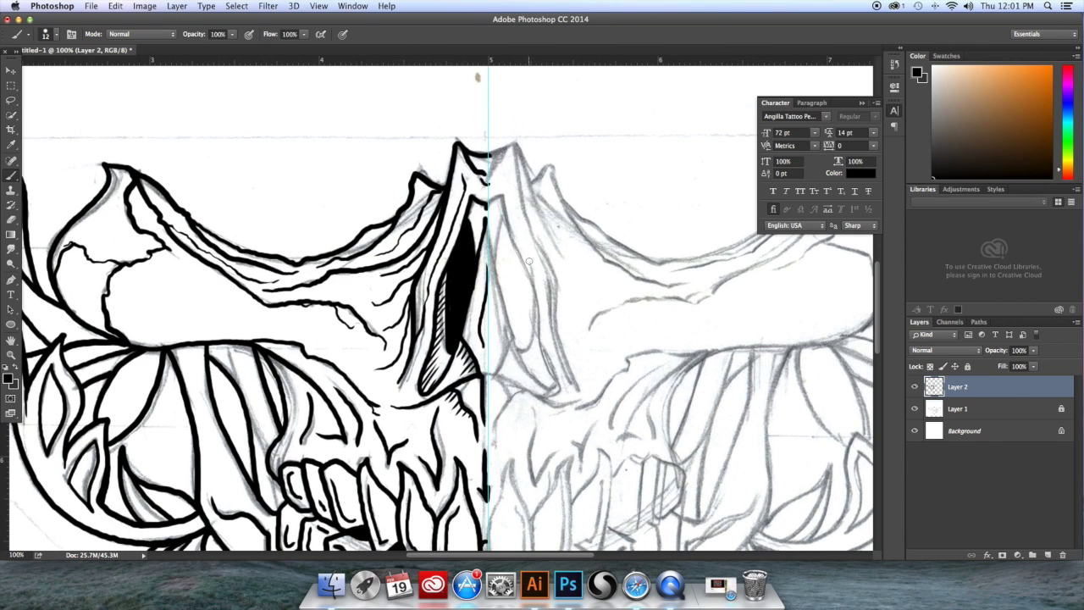
# Hatch the ridge between the nose and the left eye socket with short parallel strokes
pyautogui.hscroll(8, 529, 261)
pyautogui.scroll(-4, 529, 261)
pyautogui.scroll(15, 545, 247)
pyautogui.hscroll(-13, 546, 248)
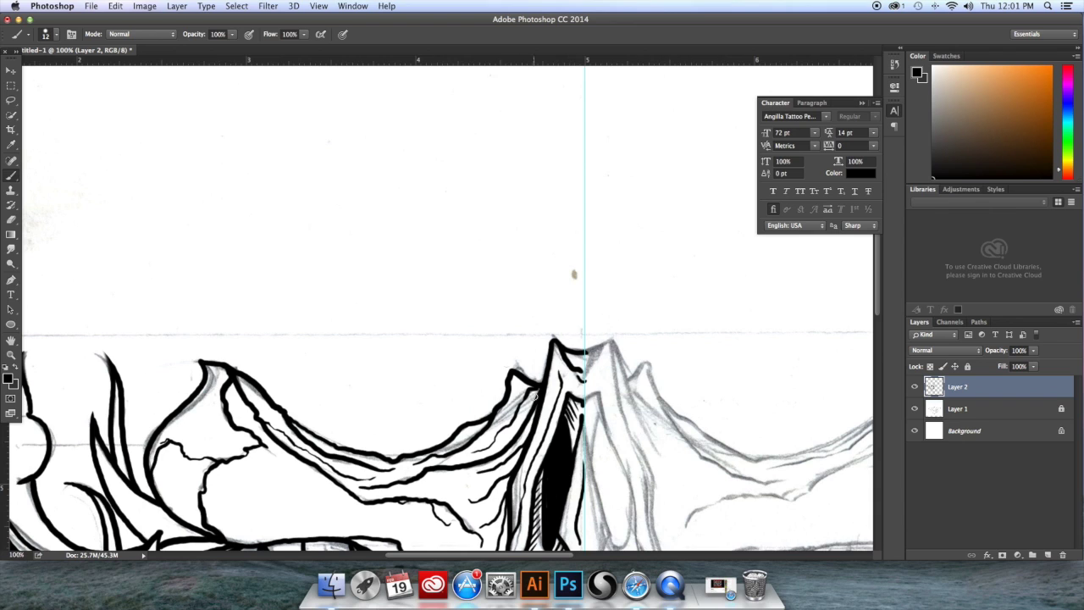
pyautogui.moveTo(500, 447)
pyautogui.mouseDown()
pyautogui.moveTo(610, 298)
pyautogui.moveTo(592, 326)
pyautogui.mouseUp()
pyautogui.moveTo(589, 326); pyautogui.dragTo(581, 338)
pyautogui.moveTo(584, 330); pyautogui.dragTo(570, 339)
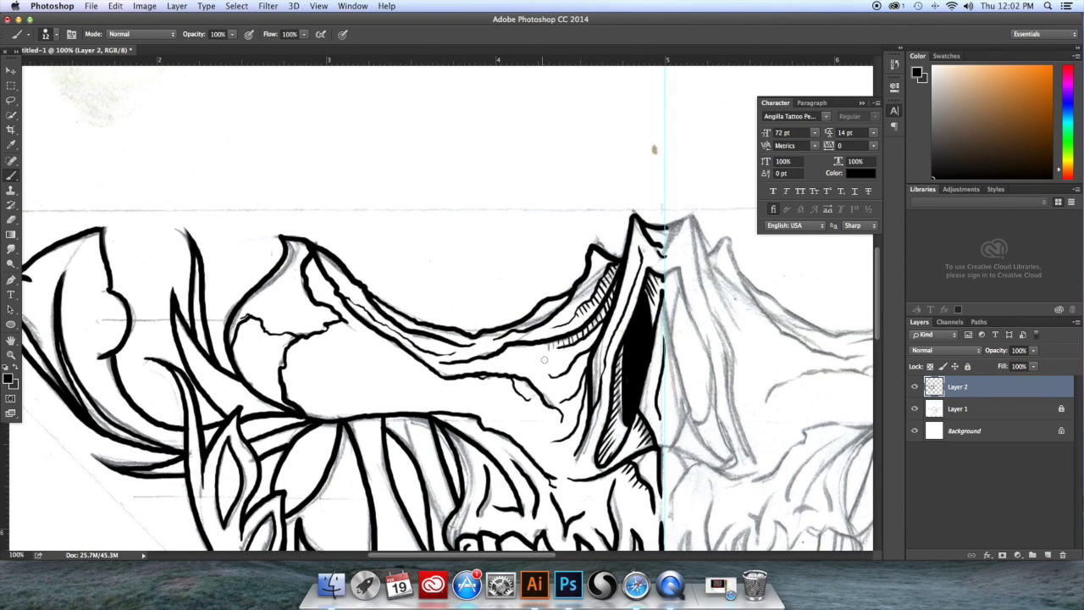
# Hatch the underside of the left cheekbone and the hollows above the left upper teeth
pyautogui.scroll(-3, 546, 344)
pyautogui.moveTo(433, 296)
pyautogui.mouseDown()
pyautogui.moveTo(460, 316)
pyautogui.moveTo(507, 328)
pyautogui.mouseUp()
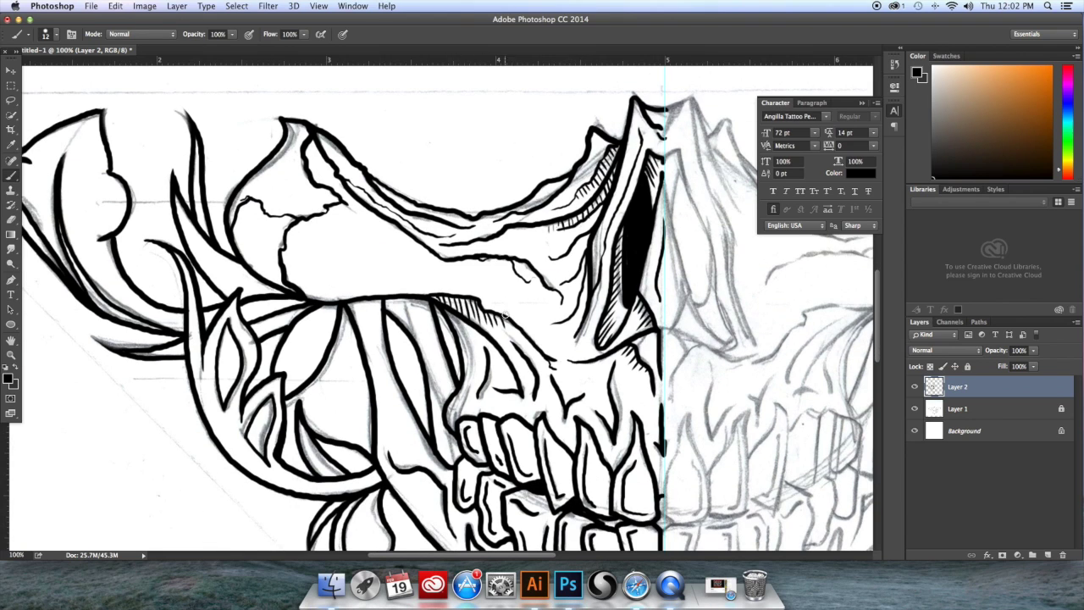
pyautogui.moveTo(449, 319)
pyautogui.mouseDown()
pyautogui.moveTo(461, 366)
pyautogui.moveTo(506, 373)
pyautogui.mouseUp()
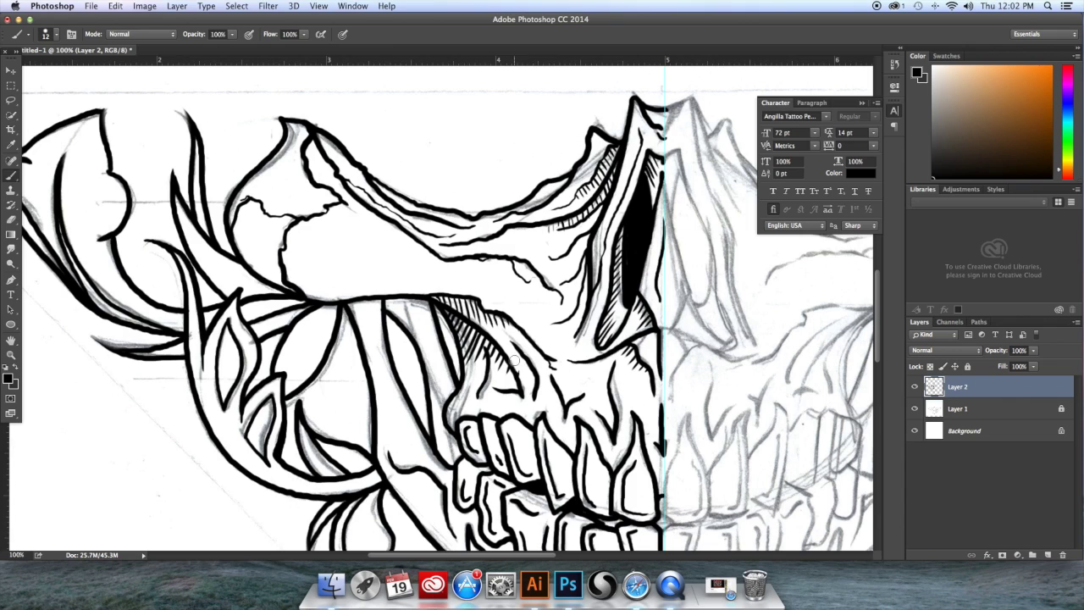
pyautogui.moveTo(478, 361); pyautogui.dragTo(489, 380)
pyautogui.moveTo(478, 356); pyautogui.dragTo(499, 386)
pyautogui.moveTo(574, 382)
pyautogui.mouseDown()
pyautogui.moveTo(562, 401)
pyautogui.moveTo(552, 388)
pyautogui.mouseUp()
pyautogui.moveTo(616, 407); pyautogui.dragTo(606, 425)
pyautogui.moveTo(615, 406); pyautogui.dragTo(593, 417)
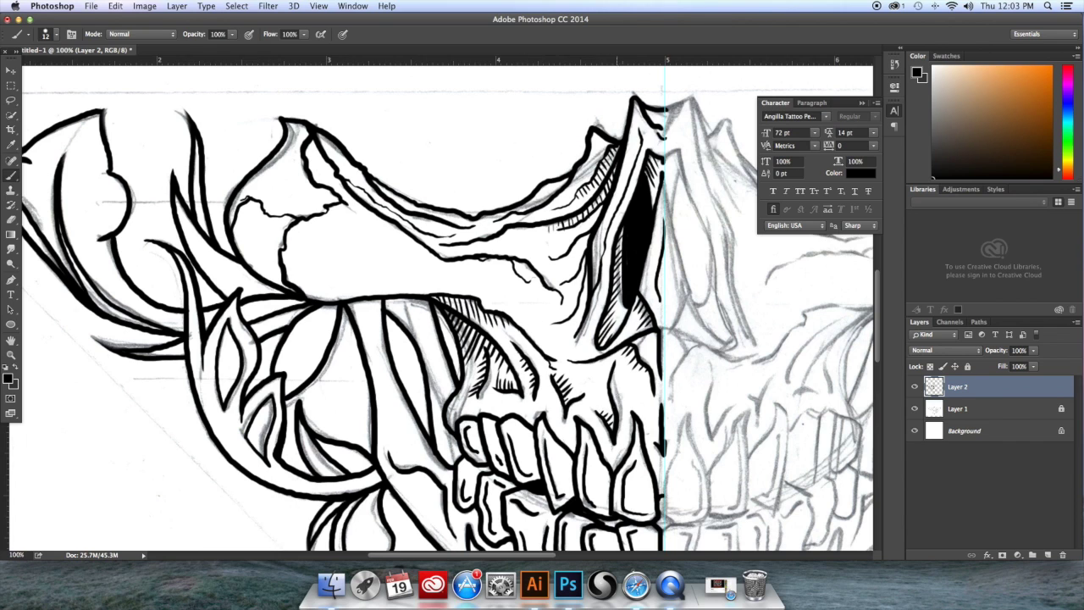
pyautogui.scroll(-3, 608, 382)
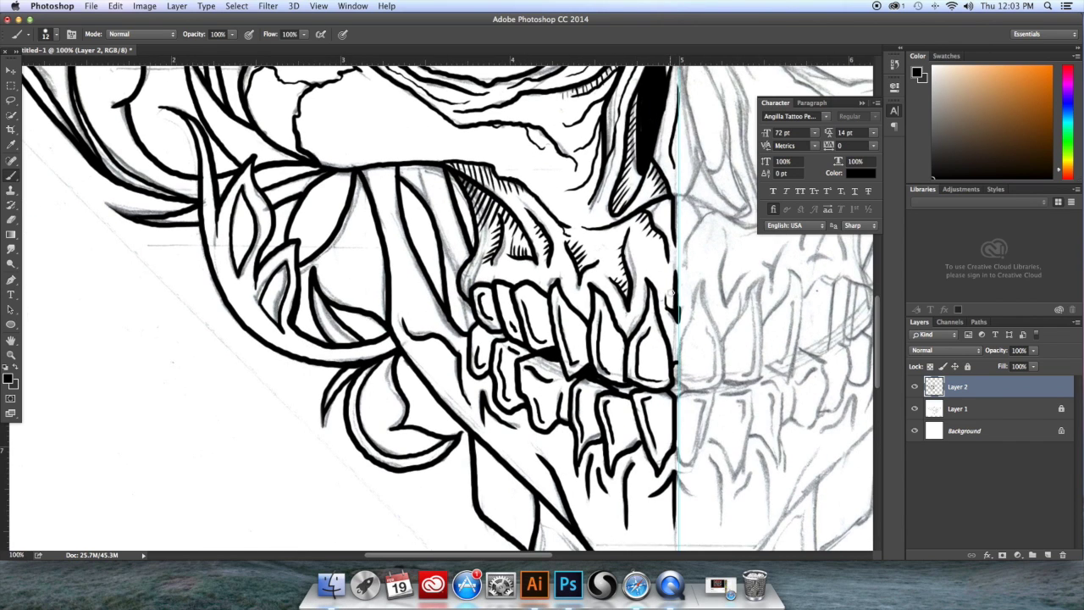
pyautogui.click(796, 582)
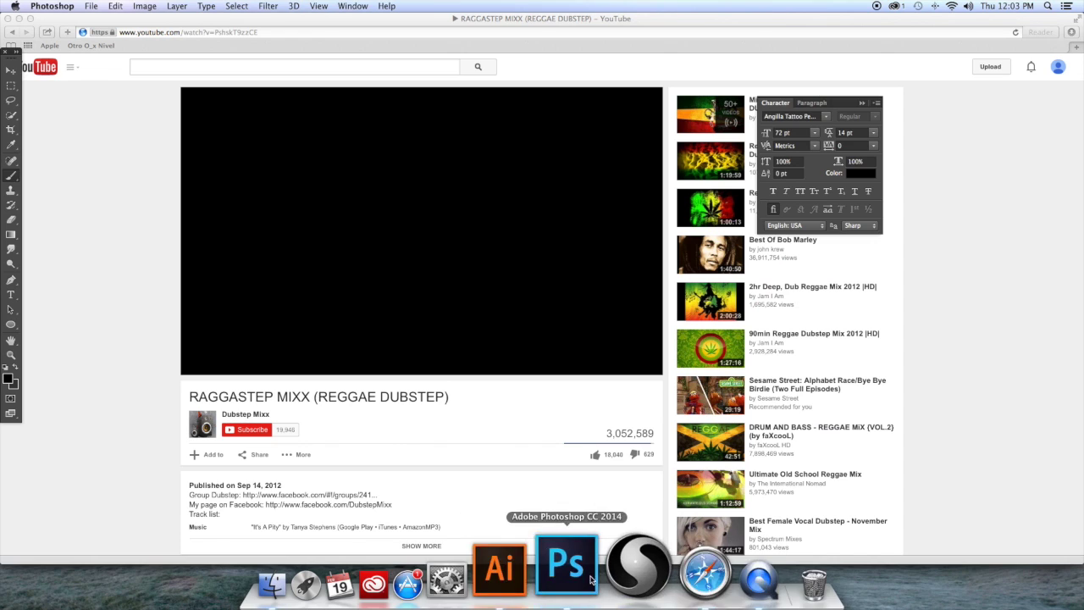
pyautogui.press('super+Tab')
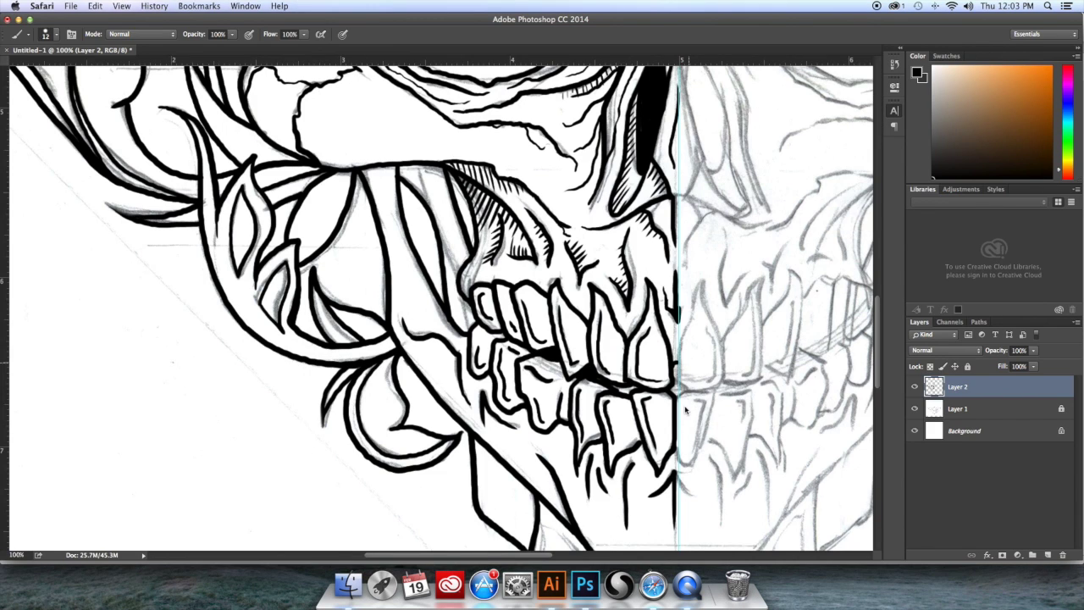
pyautogui.click(586, 584)
pyautogui.click(19, 19)
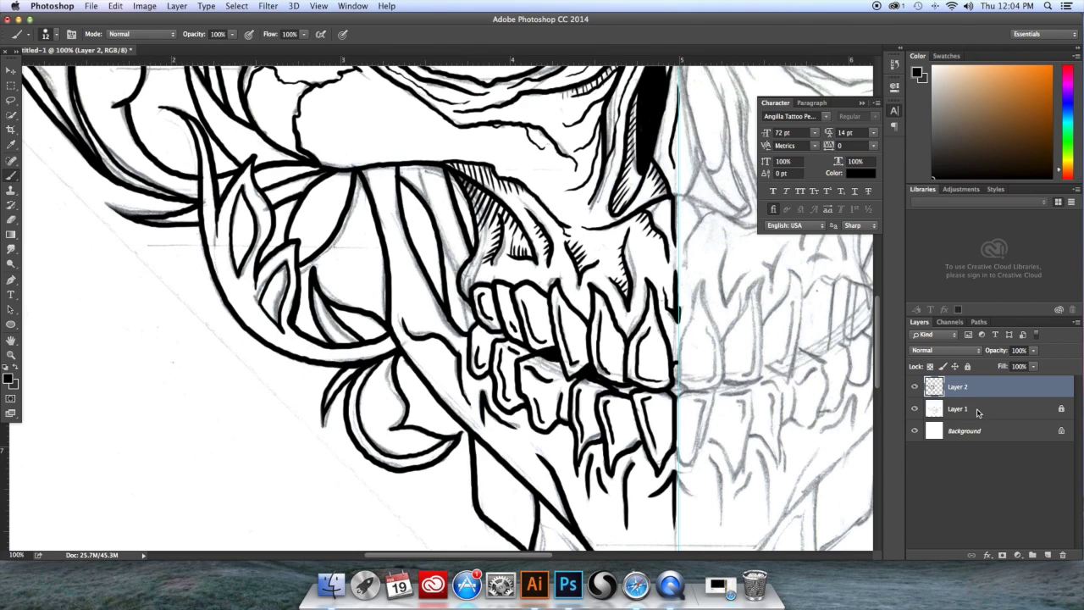
pyautogui.click(978, 411)
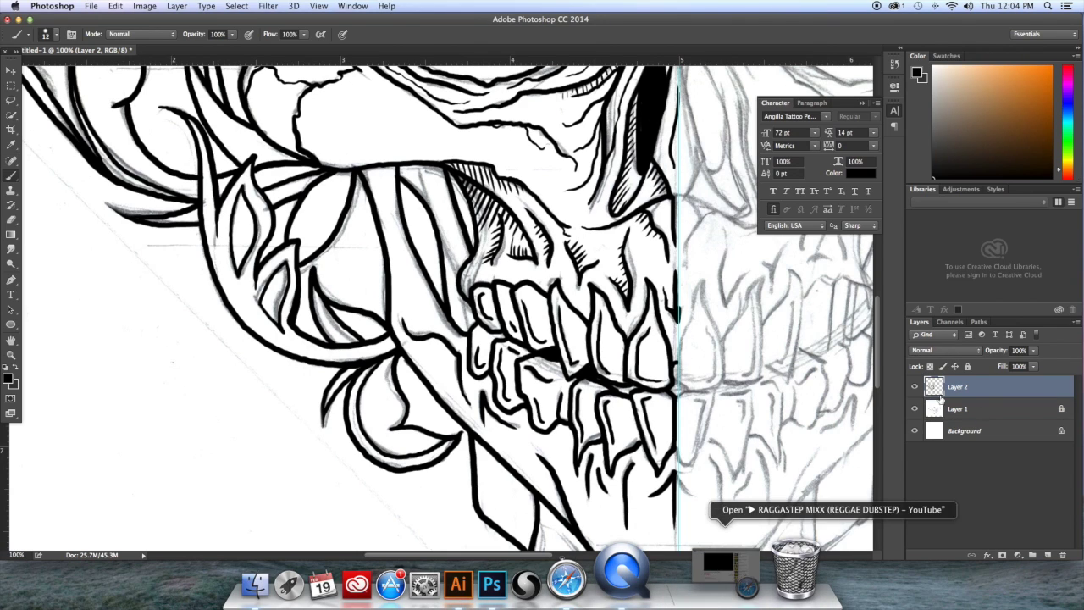
pyautogui.click(978, 388)
# Hatch the root grooves in the jawbone below the left lower teeth
pyautogui.moveTo(655, 499); pyautogui.dragTo(670, 491)
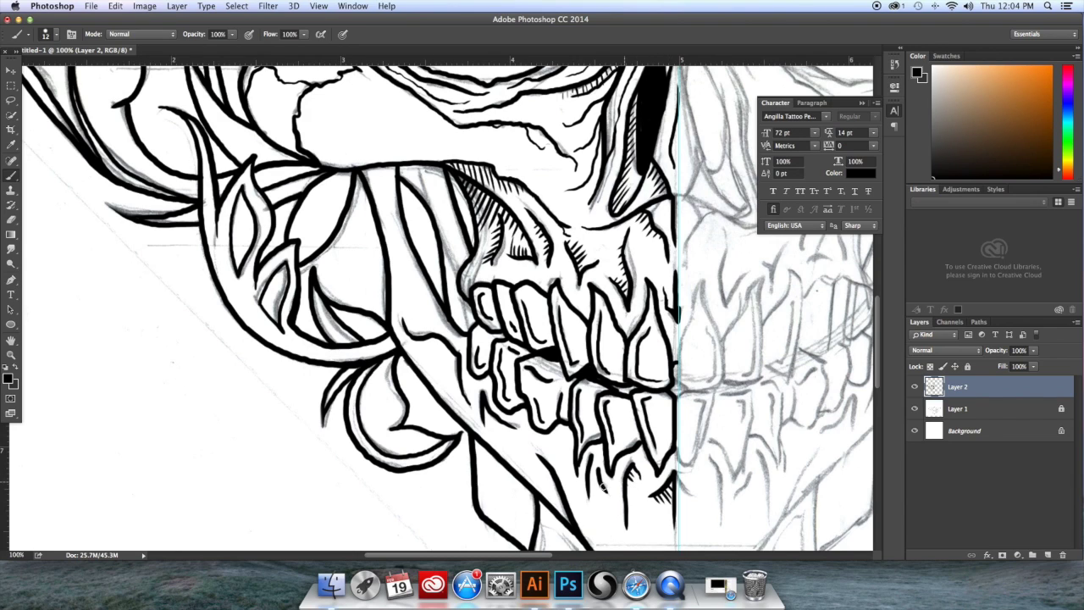
pyautogui.moveTo(590, 462); pyautogui.dragTo(589, 494)
pyautogui.moveTo(565, 442); pyautogui.dragTo(562, 460)
pyautogui.moveTo(485, 414); pyautogui.dragTo(499, 430)
pyautogui.moveTo(511, 428); pyautogui.dragTo(512, 438)
# Hatch the upper corner of the left jaw and the lower edge of the jawbone
pyautogui.moveTo(453, 353); pyautogui.dragTo(449, 366)
pyautogui.moveTo(446, 344); pyautogui.dragTo(434, 361)
pyautogui.moveTo(433, 340)
pyautogui.mouseDown()
pyautogui.moveTo(428, 353)
pyautogui.moveTo(449, 352)
pyautogui.moveTo(425, 349)
pyautogui.mouseUp()
pyautogui.moveTo(424, 341); pyautogui.dragTo(419, 347)
pyautogui.moveTo(566, 489); pyautogui.dragTo(557, 518)
pyautogui.moveTo(550, 467); pyautogui.dragTo(535, 498)
pyautogui.moveTo(534, 448)
pyautogui.mouseDown()
pyautogui.moveTo(519, 477)
pyautogui.moveTo(498, 467)
pyautogui.mouseUp()
# Add short hatching between the upper tooth roots and small texture marks on the bone beside the nose
pyautogui.moveTo(647, 246); pyautogui.dragTo(645, 263)
pyautogui.moveTo(654, 245); pyautogui.dragTo(657, 268)
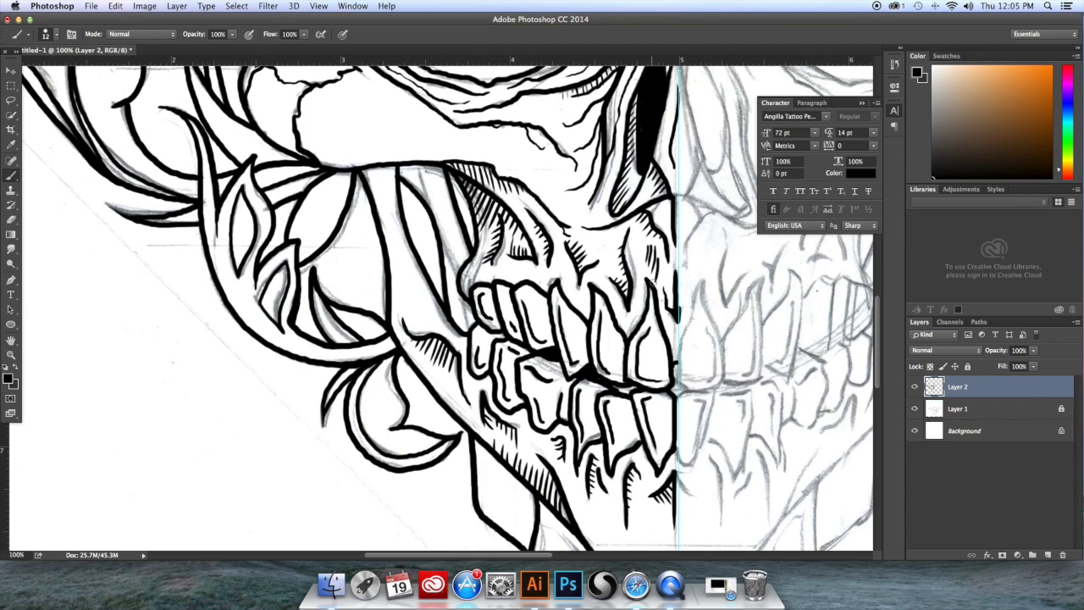
pyautogui.moveTo(611, 237); pyautogui.dragTo(604, 263)
pyautogui.moveTo(517, 263); pyautogui.dragTo(507, 276)
pyautogui.moveTo(551, 273); pyautogui.dragTo(543, 284)
pyautogui.moveTo(589, 201)
pyautogui.mouseDown()
pyautogui.moveTo(564, 194)
pyautogui.moveTo(551, 136)
pyautogui.mouseUp()
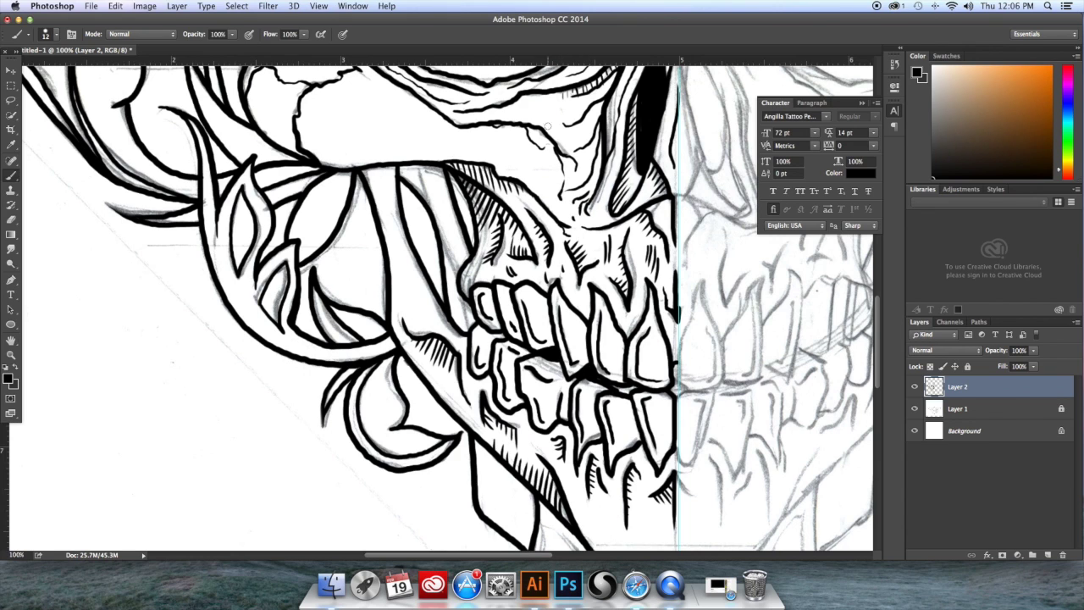
# Ink a crack line across the left cheekbone and hatch the edges of the curved strands running down to the jaw
pyautogui.moveTo(471, 134); pyautogui.dragTo(540, 164)
pyautogui.moveTo(444, 171); pyautogui.dragTo(467, 300)
pyautogui.moveTo(415, 236)
pyautogui.mouseDown()
pyautogui.moveTo(466, 295)
pyautogui.moveTo(432, 248)
pyautogui.mouseUp()
pyautogui.moveTo(428, 237); pyautogui.dragTo(440, 251)
pyautogui.moveTo(435, 239); pyautogui.dragTo(453, 264)
pyautogui.moveTo(449, 258); pyautogui.dragTo(456, 275)
pyautogui.moveTo(453, 268)
pyautogui.mouseDown()
pyautogui.moveTo(458, 282)
pyautogui.moveTo(443, 269)
pyautogui.mouseUp()
pyautogui.moveTo(441, 267); pyautogui.dragTo(454, 296)
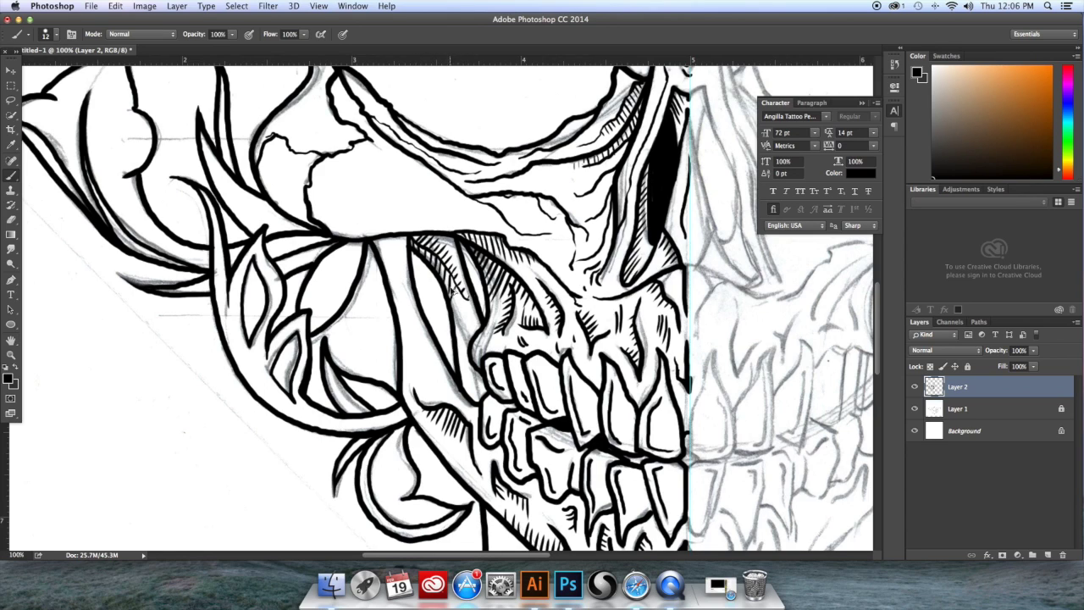
pyautogui.moveTo(452, 333)
pyautogui.mouseDown()
pyautogui.moveTo(458, 372)
pyautogui.moveTo(476, 400)
pyautogui.mouseUp()
pyautogui.moveTo(396, 234)
pyautogui.mouseDown()
pyautogui.moveTo(397, 282)
pyautogui.moveTo(409, 323)
pyautogui.moveTo(423, 323)
pyautogui.moveTo(447, 390)
pyautogui.mouseUp()
pyautogui.moveTo(377, 236)
pyautogui.mouseDown()
pyautogui.moveTo(410, 359)
pyautogui.moveTo(406, 400)
pyautogui.mouseUp()
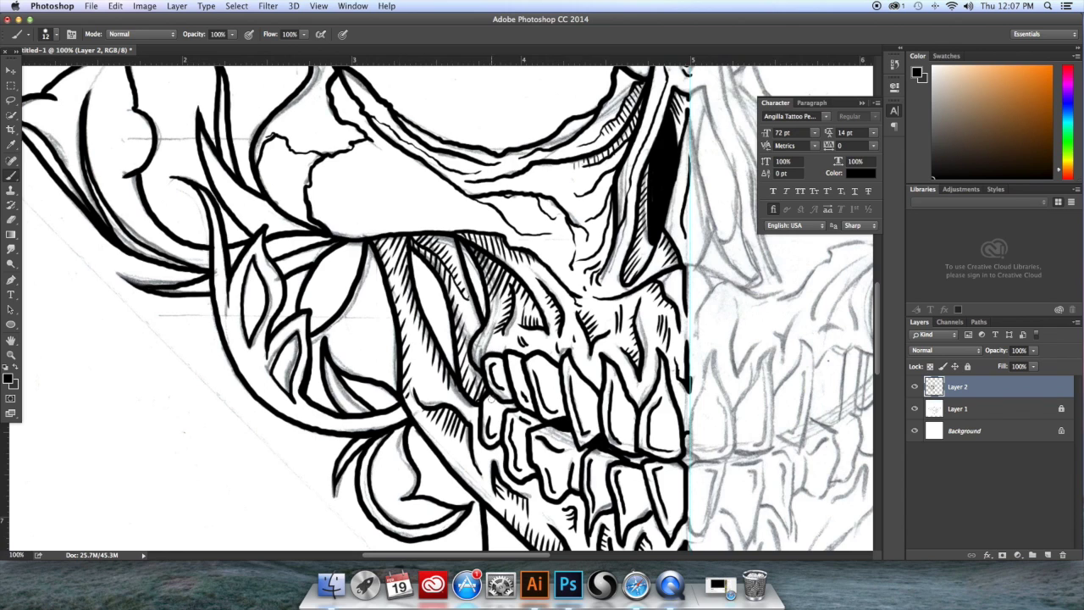
# Add small hatch marks below the left lower back teeth and at the centre of the chin
pyautogui.scroll(-5, 490, 399)
pyautogui.hscroll(3, 489, 400)
pyautogui.moveTo(525, 432); pyautogui.dragTo(530, 444)
pyautogui.moveTo(489, 405); pyautogui.dragTo(494, 416)
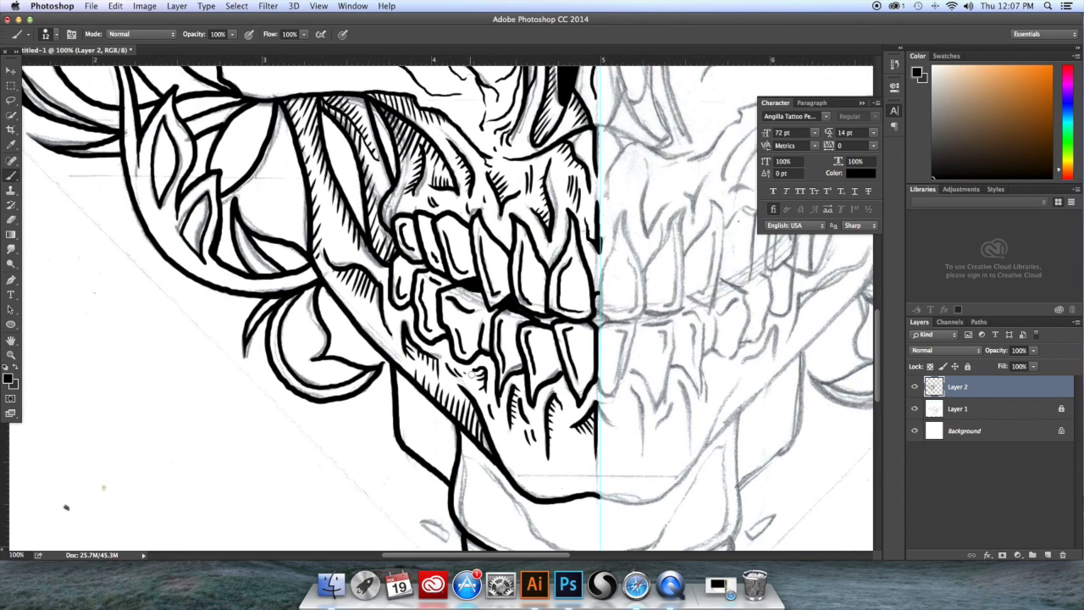
pyautogui.moveTo(575, 490); pyautogui.dragTo(592, 481)
pyautogui.moveTo(584, 484); pyautogui.dragTo(603, 474)
pyautogui.scroll(4, 469, 418)
pyautogui.moveTo(596, 425); pyautogui.dragTo(597, 412)
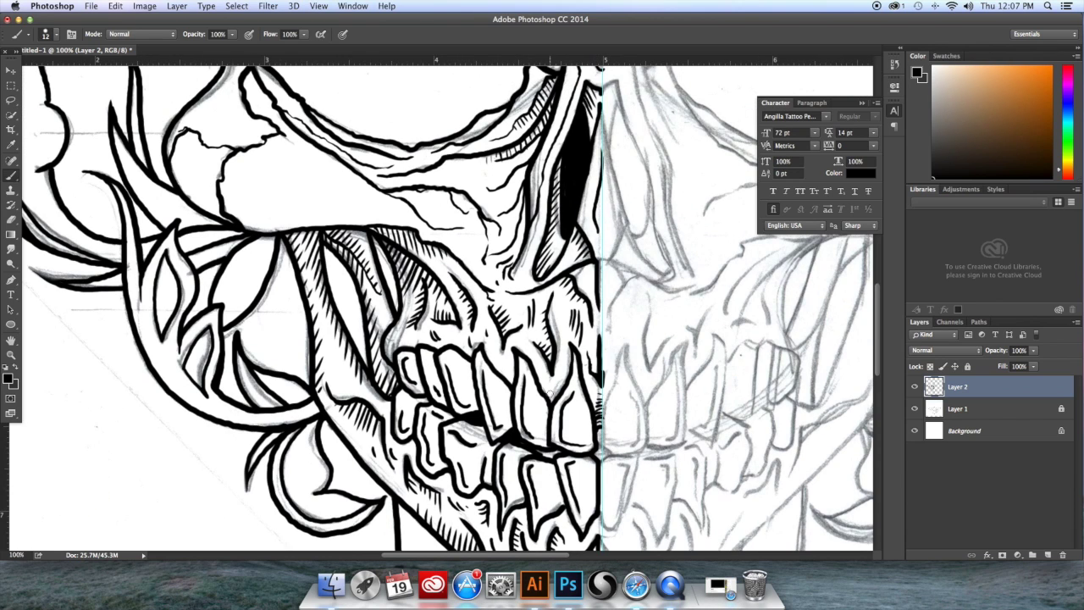
pyautogui.press('alt+super+z')
pyautogui.press('alt+super+z')
pyautogui.press('alt+super+z')
# Shade the bone beside the upper back teeth with short strokes and hide the sketch layer
pyautogui.moveTo(392, 341)
pyautogui.mouseDown()
pyautogui.moveTo(388, 356)
pyautogui.moveTo(404, 349)
pyautogui.mouseUp()
pyautogui.moveTo(507, 380); pyautogui.dragTo(513, 349)
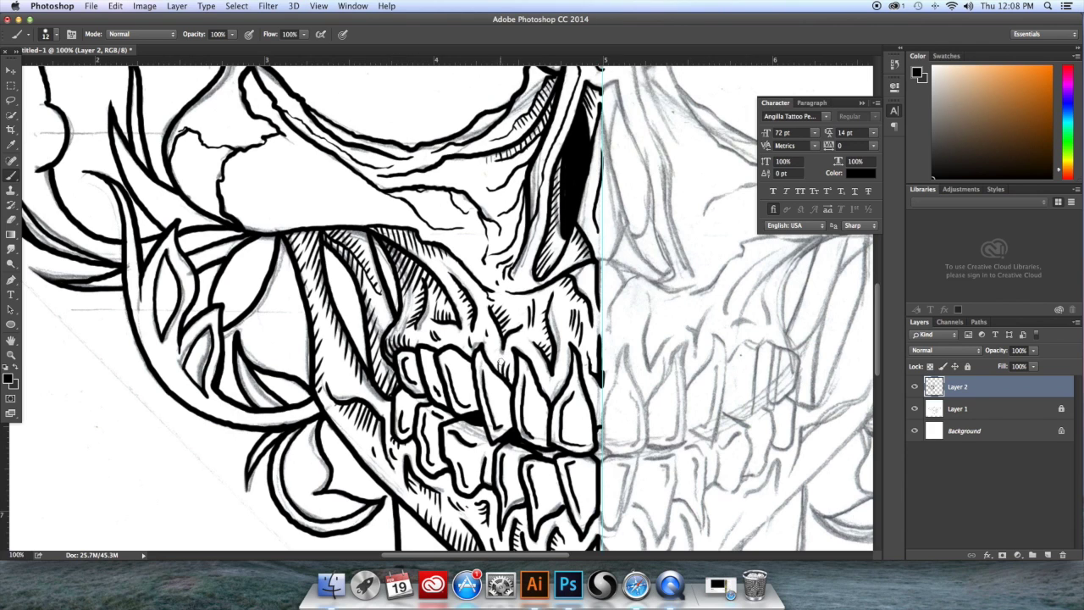
pyautogui.click(914, 408)
pyautogui.press('super+minus')
pyautogui.press('super+minus')
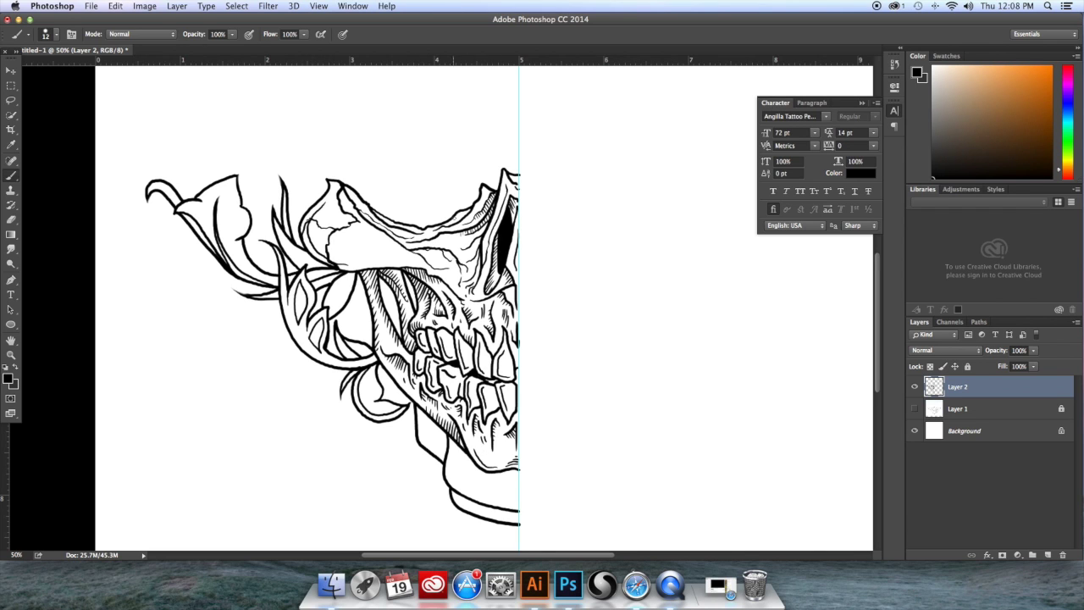
# Undo the last few strokes, then hatch the cheekbone's lower edge and the outer part of the left eye-socket rim
pyautogui.scroll(5, 361, 326)
pyautogui.press('super+alt+z')
pyautogui.press('super+alt+z')
pyautogui.press('super+alt+z')
pyautogui.moveTo(352, 324); pyautogui.dragTo(359, 339)
pyautogui.moveTo(360, 323); pyautogui.dragTo(369, 339)
pyautogui.moveTo(371, 325); pyautogui.dragTo(380, 339)
pyautogui.moveTo(323, 194)
pyautogui.mouseDown()
pyautogui.moveTo(349, 199)
pyautogui.moveTo(353, 231)
pyautogui.mouseUp()
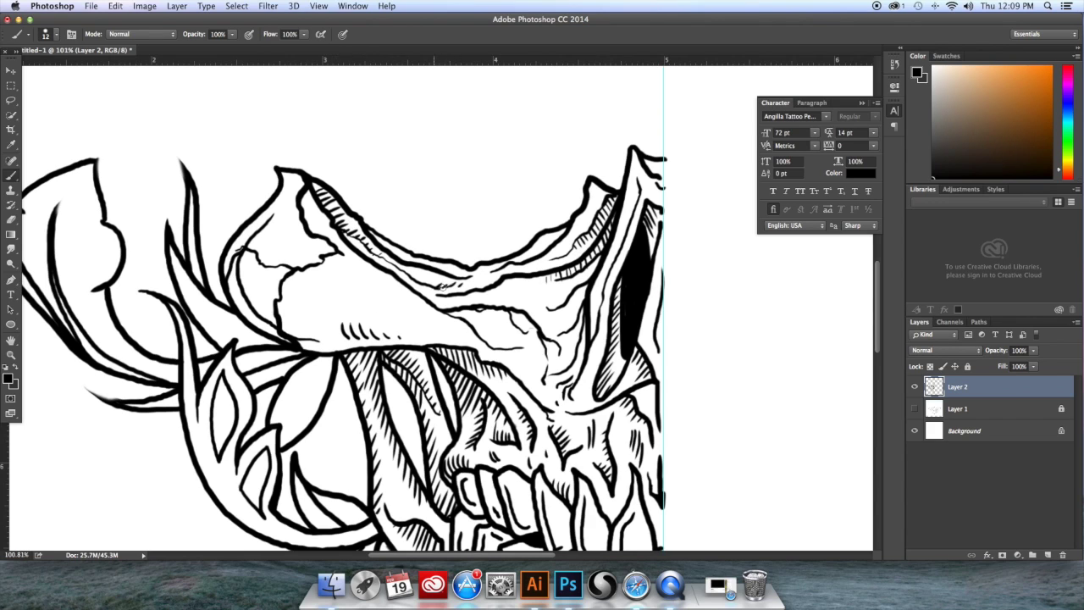
# Hatch the inner eye-socket rim, the area under the cheekbone crack and the rim's pointed outer end
pyautogui.moveTo(535, 257); pyautogui.dragTo(566, 222)
pyautogui.moveTo(464, 315)
pyautogui.mouseDown()
pyautogui.moveTo(528, 332)
pyautogui.moveTo(544, 350)
pyautogui.mouseUp()
pyautogui.moveTo(302, 201)
pyautogui.mouseDown()
pyautogui.moveTo(319, 209)
pyautogui.moveTo(309, 222)
pyautogui.mouseUp()
pyautogui.moveTo(332, 222); pyautogui.dragTo(313, 234)
pyautogui.moveTo(598, 193); pyautogui.dragTo(590, 220)
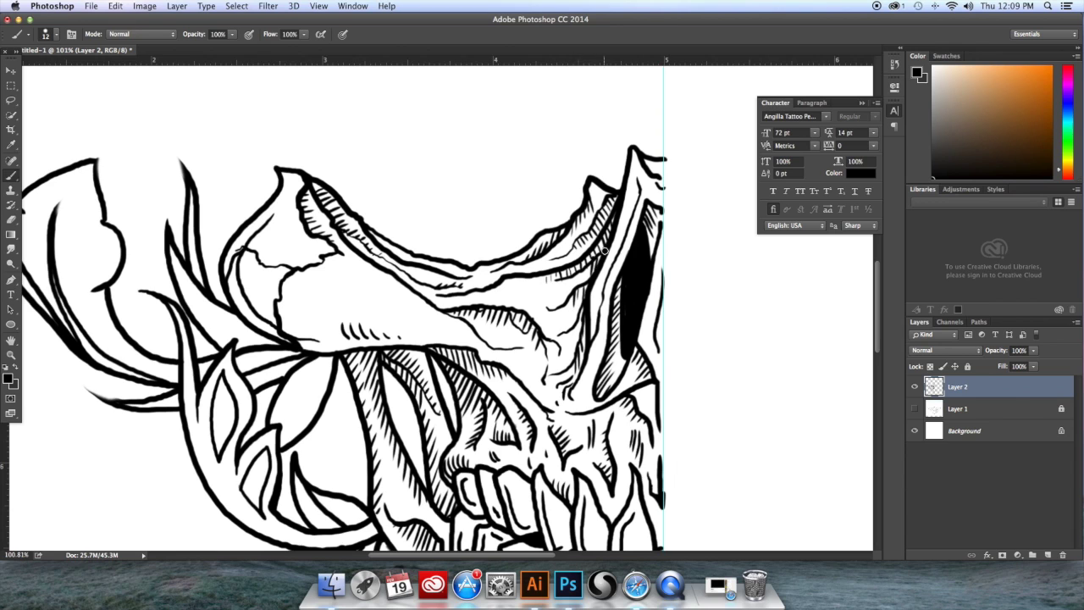
pyautogui.moveTo(615, 350); pyautogui.dragTo(624, 364)
# Fill the curved band at the base of the neck with close vertical hatching and reinforce its lower edge
pyautogui.scroll(-10, 508, 313)
pyautogui.hscroll(2, 508, 313)
pyautogui.moveTo(458, 434)
pyautogui.mouseDown()
pyautogui.moveTo(447, 358)
pyautogui.moveTo(450, 458)
pyautogui.mouseUp()
pyautogui.moveTo(452, 443); pyautogui.dragTo(455, 465)
pyautogui.moveTo(458, 447); pyautogui.dragTo(464, 472)
pyautogui.moveTo(471, 455); pyautogui.dragTo(470, 476)
pyautogui.moveTo(477, 457)
pyautogui.mouseDown()
pyautogui.moveTo(475, 479)
pyautogui.moveTo(581, 506)
pyautogui.mouseUp()
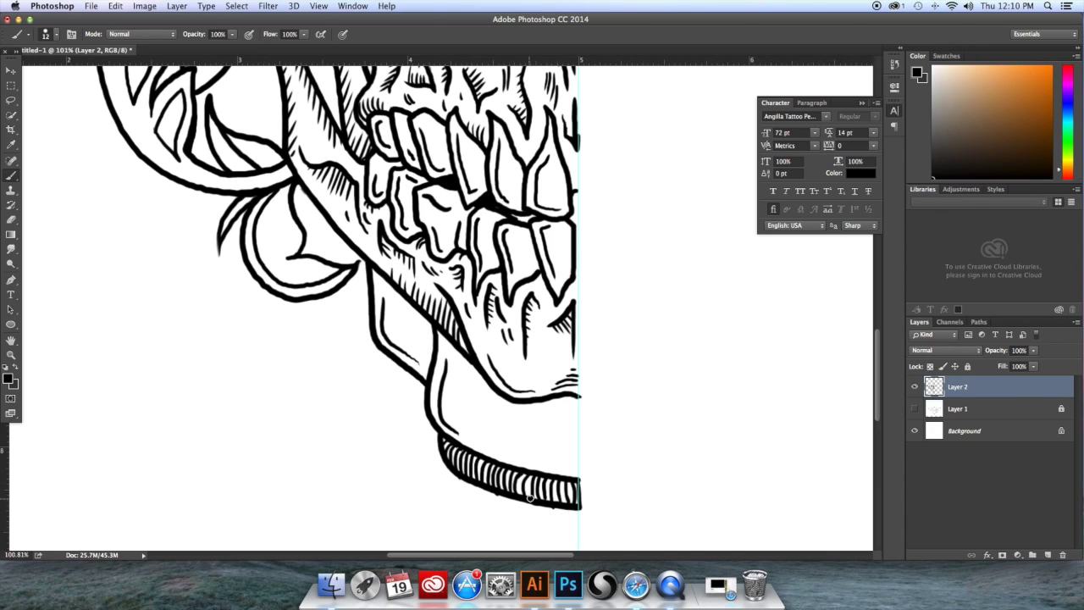
pyautogui.moveTo(447, 477); pyautogui.dragTo(584, 517)
# Hatch the neck directly beneath the chin with diagonal strokes, undoing the misplaced ones
pyautogui.moveTo(511, 403); pyautogui.dragTo(487, 444)
pyautogui.moveTo(537, 404)
pyautogui.mouseDown()
pyautogui.moveTo(499, 441)
pyautogui.moveTo(512, 438)
pyautogui.mouseUp()
pyautogui.moveTo(573, 398)
pyautogui.mouseDown()
pyautogui.moveTo(517, 447)
pyautogui.moveTo(544, 422)
pyautogui.moveTo(530, 433)
pyautogui.mouseUp()
pyautogui.press('super+z')
pyautogui.moveTo(583, 404); pyautogui.dragTo(560, 429)
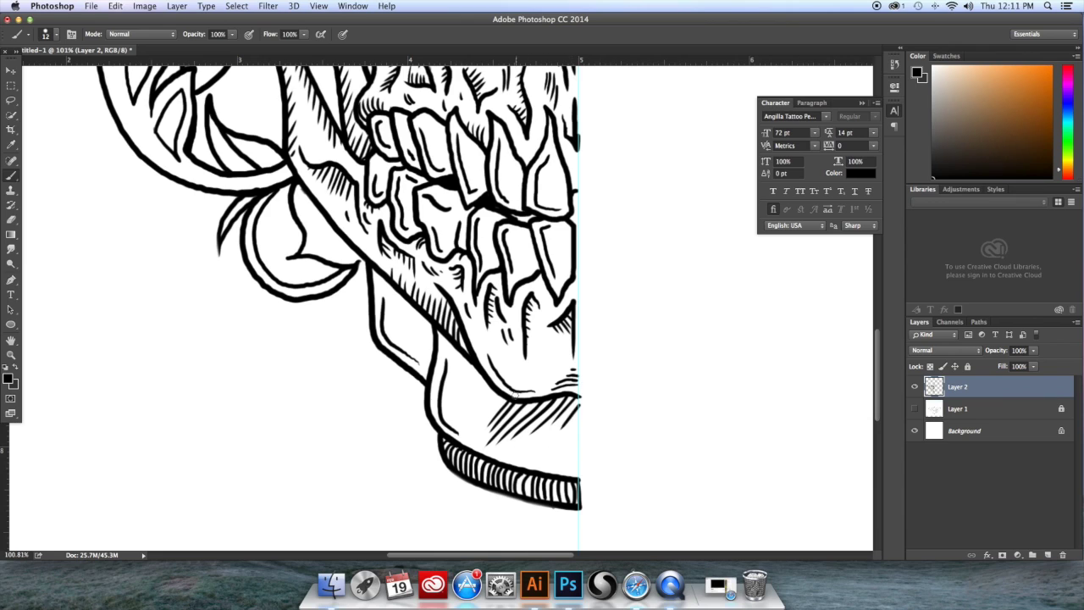
pyautogui.press('super+z')
# Extend the diagonal neck hatching up along the lower edge of the left jaw
pyautogui.moveTo(504, 398); pyautogui.dragTo(480, 420)
pyautogui.moveTo(497, 393); pyautogui.dragTo(481, 408)
pyautogui.moveTo(491, 388); pyautogui.dragTo(473, 394)
pyautogui.moveTo(481, 373); pyautogui.dragTo(472, 384)
pyautogui.moveTo(478, 367); pyautogui.dragTo(469, 378)
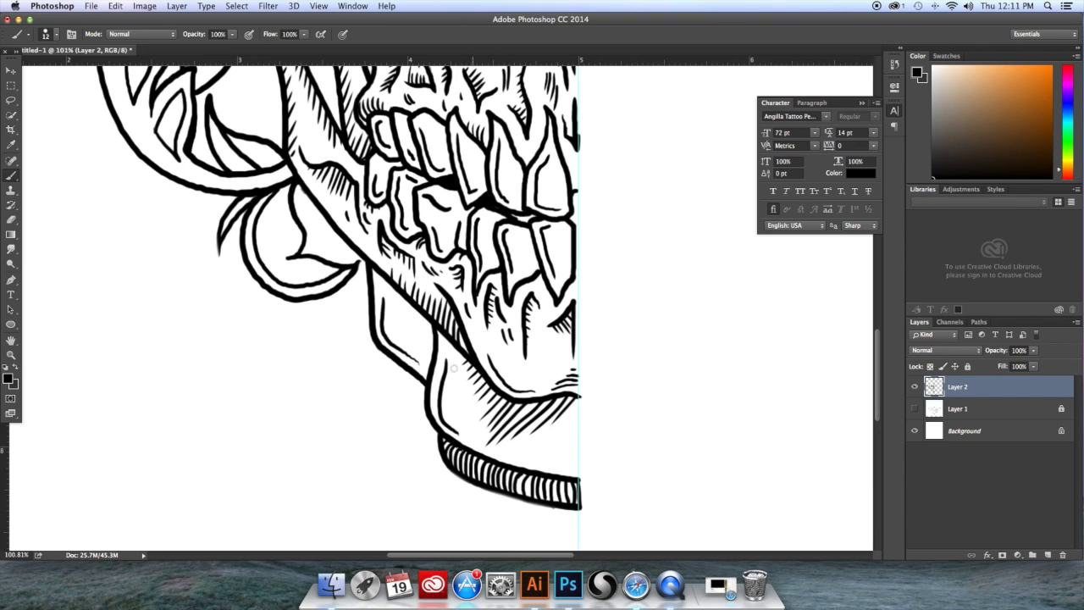
# Hatch the small side panel behind the jaw with diagonal strokes, undoing the misplaced ones
pyautogui.moveTo(433, 339); pyautogui.dragTo(418, 352)
pyautogui.moveTo(432, 328); pyautogui.dragTo(412, 345)
pyautogui.moveTo(429, 320)
pyautogui.mouseDown()
pyautogui.moveTo(404, 341)
pyautogui.moveTo(391, 320)
pyautogui.mouseUp()
pyautogui.press('super+z')
pyautogui.moveTo(399, 291); pyautogui.dragTo(388, 302)
pyautogui.press('super+z')
pyautogui.moveTo(432, 340); pyautogui.dragTo(417, 360)
pyautogui.moveTo(430, 356); pyautogui.dragTo(418, 368)
# Hatch the neck piece along its left inner contour and the outer edge of the small side panel
pyautogui.moveTo(462, 398); pyautogui.dragTo(441, 425)
pyautogui.moveTo(460, 392)
pyautogui.mouseDown()
pyautogui.moveTo(440, 410)
pyautogui.moveTo(444, 388)
pyautogui.mouseUp()
pyautogui.moveTo(462, 414); pyautogui.dragTo(446, 430)
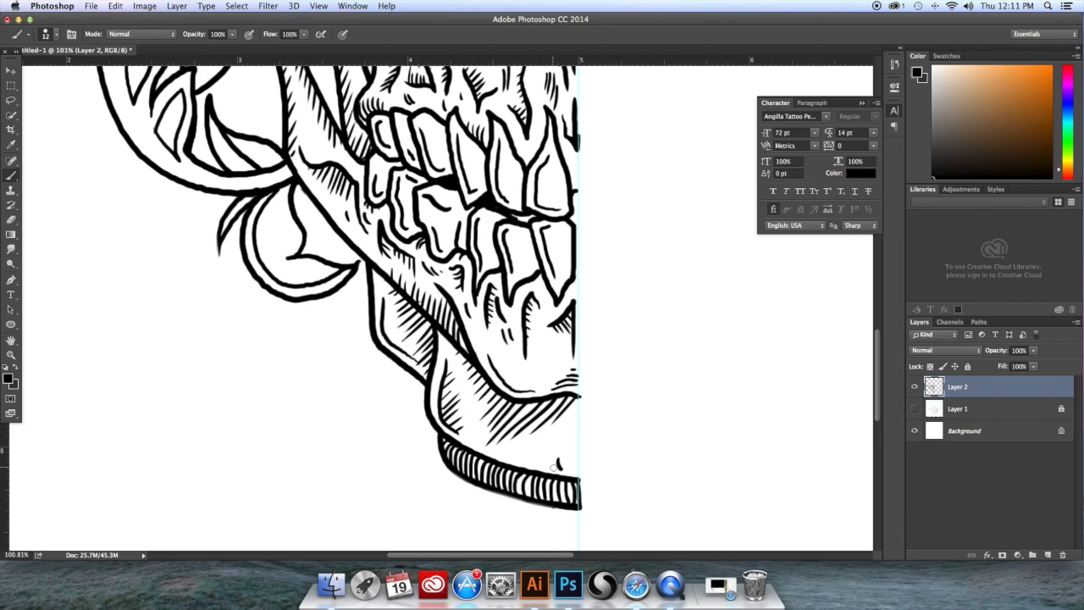
pyautogui.moveTo(394, 320); pyautogui.dragTo(380, 336)
pyautogui.moveTo(398, 325); pyautogui.dragTo(383, 339)
pyautogui.moveTo(388, 280); pyautogui.dragTo(373, 293)
# Hatch the inside of the rounded curling leaf below the left jaw corner
pyautogui.moveTo(310, 264); pyautogui.dragTo(287, 288)
pyautogui.moveTo(326, 266)
pyautogui.mouseDown()
pyautogui.moveTo(302, 284)
pyautogui.moveTo(315, 281)
pyautogui.mouseUp()
pyautogui.moveTo(302, 265); pyautogui.dragTo(271, 281)
pyautogui.moveTo(284, 256); pyautogui.dragTo(252, 266)
pyautogui.moveTo(276, 232)
pyautogui.mouseDown()
pyautogui.moveTo(254, 255)
pyautogui.moveTo(256, 246)
pyautogui.mouseUp()
pyautogui.moveTo(280, 206)
pyautogui.mouseDown()
pyautogui.moveTo(256, 230)
pyautogui.moveTo(262, 213)
pyautogui.mouseUp()
pyautogui.moveTo(305, 180); pyautogui.dragTo(278, 195)
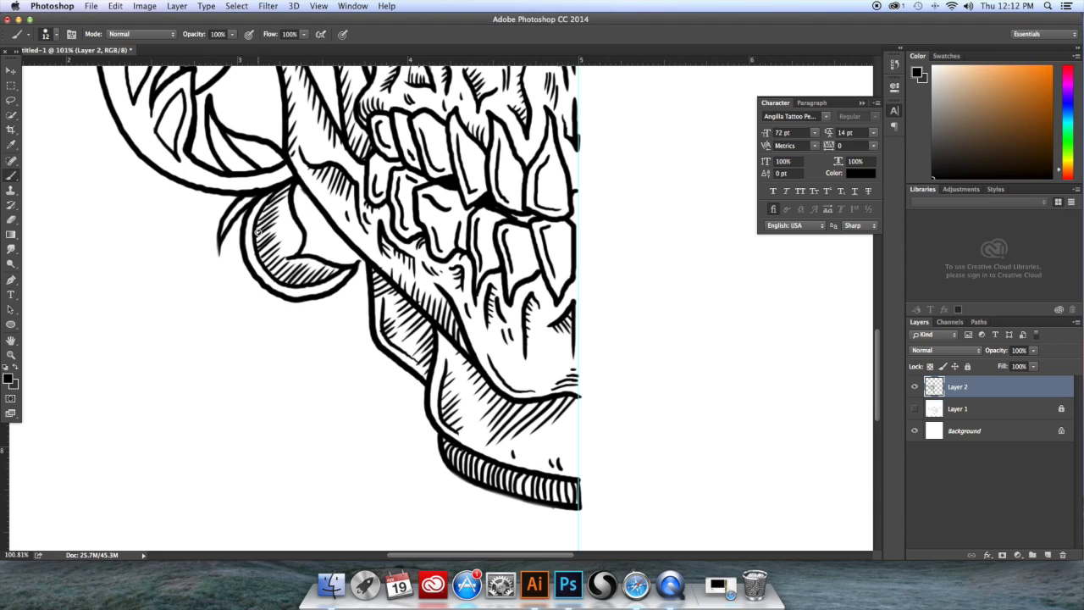
# Hatch the inner detail shapes of the flame-shaped left leaf and the small pointed leaf beside it
pyautogui.moveTo(295, 246)
pyautogui.mouseDown()
pyautogui.moveTo(287, 208)
pyautogui.moveTo(410, 327)
pyautogui.mouseUp()
pyautogui.moveTo(406, 275); pyautogui.dragTo(377, 288)
pyautogui.moveTo(389, 270); pyautogui.dragTo(367, 278)
pyautogui.moveTo(374, 261)
pyautogui.mouseDown()
pyautogui.moveTo(364, 272)
pyautogui.moveTo(394, 289)
pyautogui.mouseUp()
pyautogui.moveTo(413, 277); pyautogui.dragTo(359, 260)
pyautogui.moveTo(287, 249)
pyautogui.mouseDown()
pyautogui.moveTo(304, 268)
pyautogui.moveTo(298, 227)
pyautogui.moveTo(310, 215)
pyautogui.moveTo(264, 187)
pyautogui.moveTo(262, 158)
pyautogui.moveTo(275, 169)
pyautogui.mouseUp()
pyautogui.moveTo(264, 150); pyautogui.dragTo(273, 176)
# Ink a branching vein inside the round leaf below the left cheekbone
pyautogui.moveTo(314, 211)
pyautogui.mouseDown()
pyautogui.moveTo(491, 342)
pyautogui.moveTo(493, 372)
pyautogui.mouseUp()
pyautogui.moveTo(512, 343)
pyautogui.mouseDown()
pyautogui.moveTo(532, 307)
pyautogui.moveTo(525, 340)
pyautogui.mouseUp()
pyautogui.moveTo(541, 296); pyautogui.dragTo(537, 316)
# Ink inner contour lines along the edges of the outermost left leaf, undoing one misplaced stroke
pyautogui.moveTo(325, 158)
pyautogui.mouseDown()
pyautogui.moveTo(314, 218)
pyautogui.moveTo(311, 98)
pyautogui.mouseUp()
pyautogui.moveTo(248, 132)
pyautogui.mouseDown()
pyautogui.moveTo(310, 99)
pyautogui.moveTo(220, 156)
pyautogui.moveTo(292, 254)
pyautogui.mouseUp()
pyautogui.hotkey('ctrl', 'z')
pyautogui.moveTo(212, 154)
pyautogui.mouseDown()
pyautogui.moveTo(282, 240)
pyautogui.moveTo(231, 142)
pyautogui.moveTo(252, 130)
pyautogui.mouseUp()
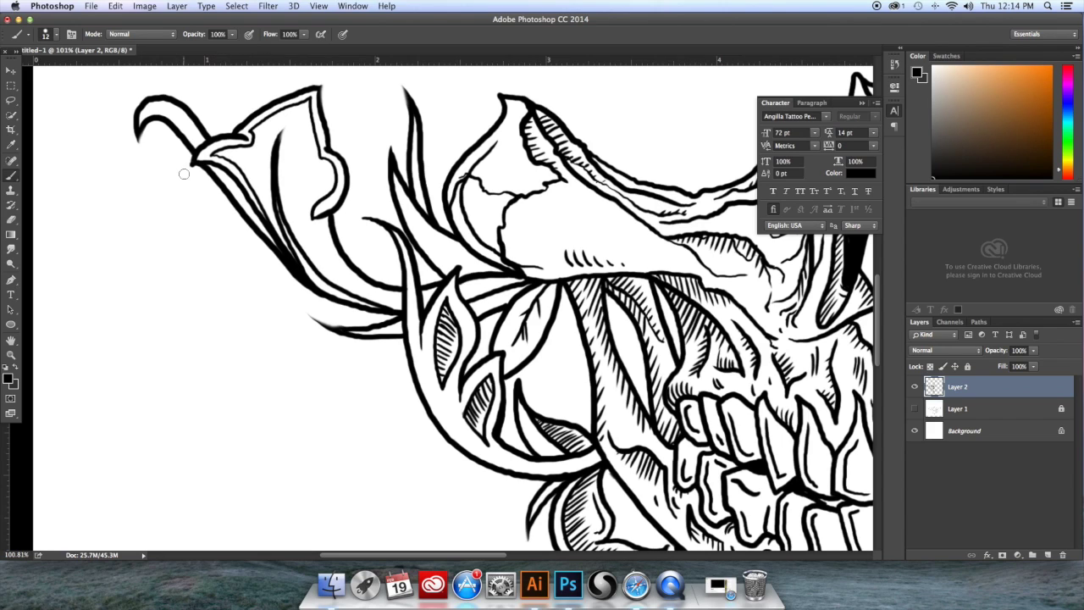
# Hatch the spiky leaves beside the left end of the cheekbone and the small leaves beneath them
pyautogui.moveTo(469, 275); pyautogui.dragTo(478, 255)
pyautogui.moveTo(479, 273)
pyautogui.mouseDown()
pyautogui.moveTo(487, 259)
pyautogui.moveTo(494, 267)
pyautogui.mouseUp()
pyautogui.moveTo(454, 271)
pyautogui.mouseDown()
pyautogui.moveTo(467, 251)
pyautogui.moveTo(458, 248)
pyautogui.mouseUp()
pyautogui.moveTo(435, 260)
pyautogui.mouseDown()
pyautogui.moveTo(447, 245)
pyautogui.moveTo(436, 237)
pyautogui.mouseUp()
pyautogui.moveTo(416, 239); pyautogui.dragTo(417, 149)
pyautogui.moveTo(530, 288); pyautogui.dragTo(473, 311)
pyautogui.moveTo(402, 315); pyautogui.dragTo(372, 334)
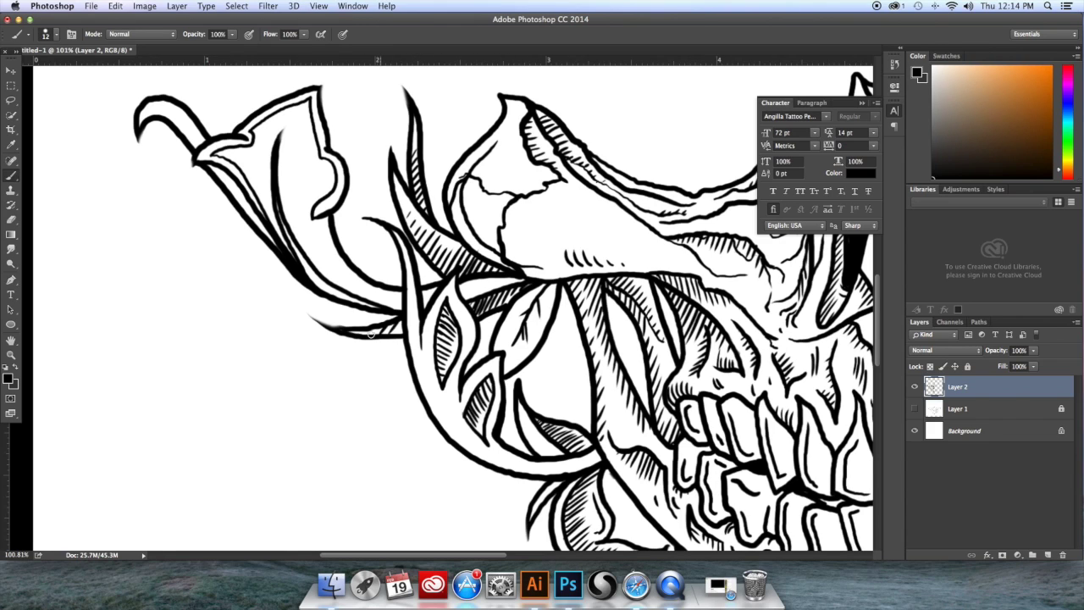
# Ink an inner contour line along the outermost left leaf's stem and add hatching to the round leaf and the flame-shaped leaf
pyautogui.moveTo(329, 247)
pyautogui.mouseDown()
pyautogui.moveTo(347, 279)
pyautogui.moveTo(453, 293)
pyautogui.moveTo(504, 279)
pyautogui.moveTo(538, 290)
pyautogui.moveTo(513, 319)
pyautogui.mouseUp()
pyautogui.moveTo(533, 297); pyautogui.dragTo(518, 315)
pyautogui.moveTo(460, 403); pyautogui.dragTo(471, 423)
pyautogui.moveTo(429, 350)
pyautogui.mouseDown()
pyautogui.moveTo(442, 386)
pyautogui.moveTo(436, 376)
pyautogui.mouseUp()
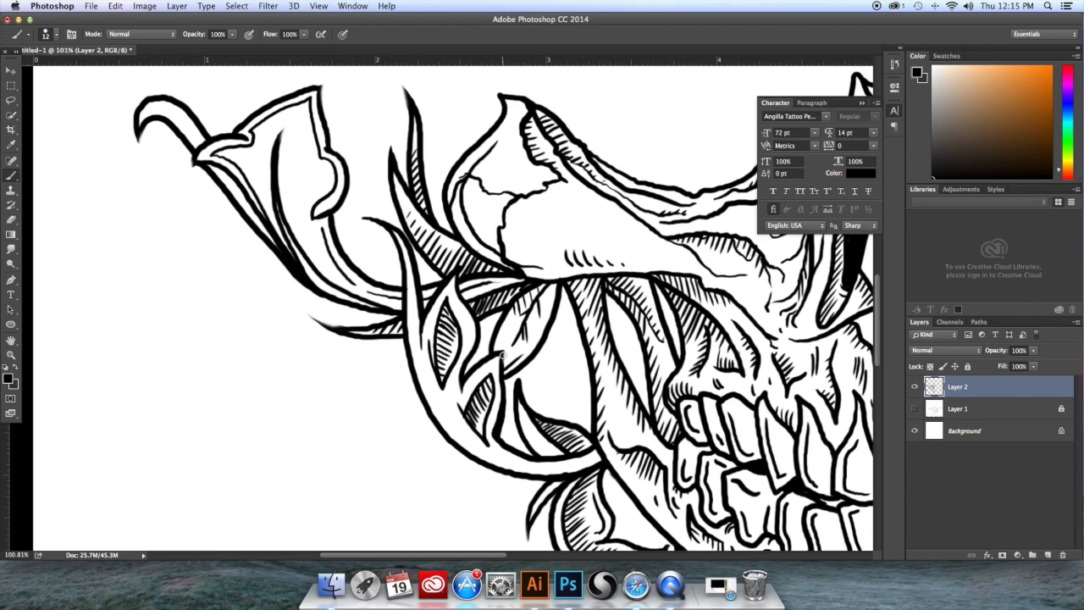
# Hatch the narrow strip along the lower outer edge of the outermost left leaf
pyautogui.moveTo(272, 228); pyautogui.dragTo(265, 242)
pyautogui.moveTo(258, 211)
pyautogui.mouseDown()
pyautogui.moveTo(251, 227)
pyautogui.moveTo(241, 214)
pyautogui.mouseUp()
pyautogui.moveTo(239, 180)
pyautogui.mouseDown()
pyautogui.moveTo(232, 201)
pyautogui.moveTo(224, 185)
pyautogui.mouseUp()
pyautogui.moveTo(221, 166); pyautogui.dragTo(219, 174)
# Duplicate the line art layer, flip the copy horizontally and apply the transformation
pyautogui.press('super+minus')
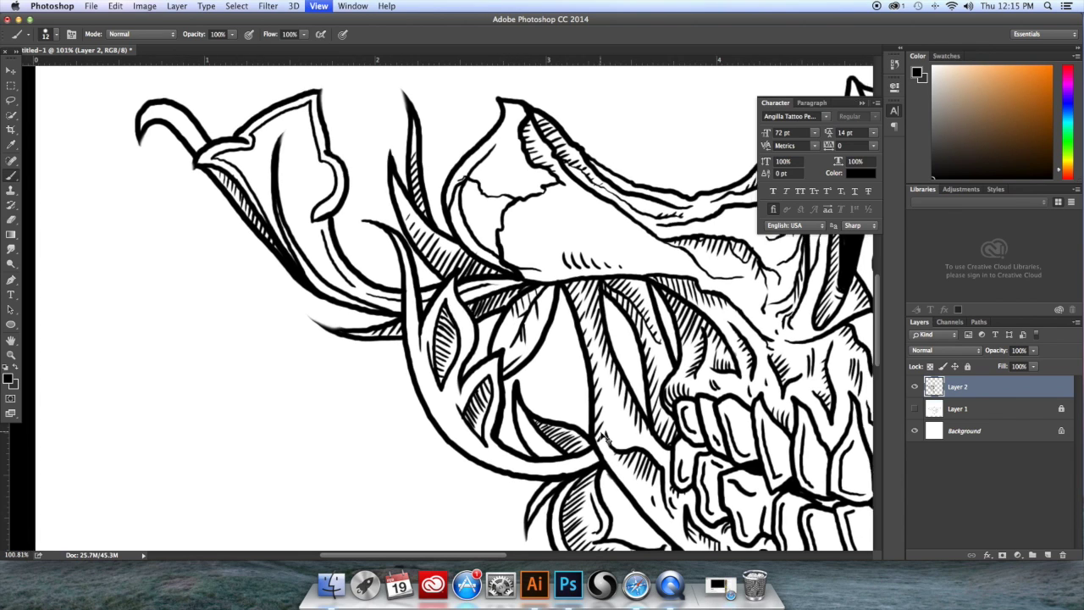
pyautogui.press('super+minus')
pyautogui.press('super+minus')
pyautogui.press('super+j')
pyautogui.click(144, 6)
pyautogui.press('super+t')
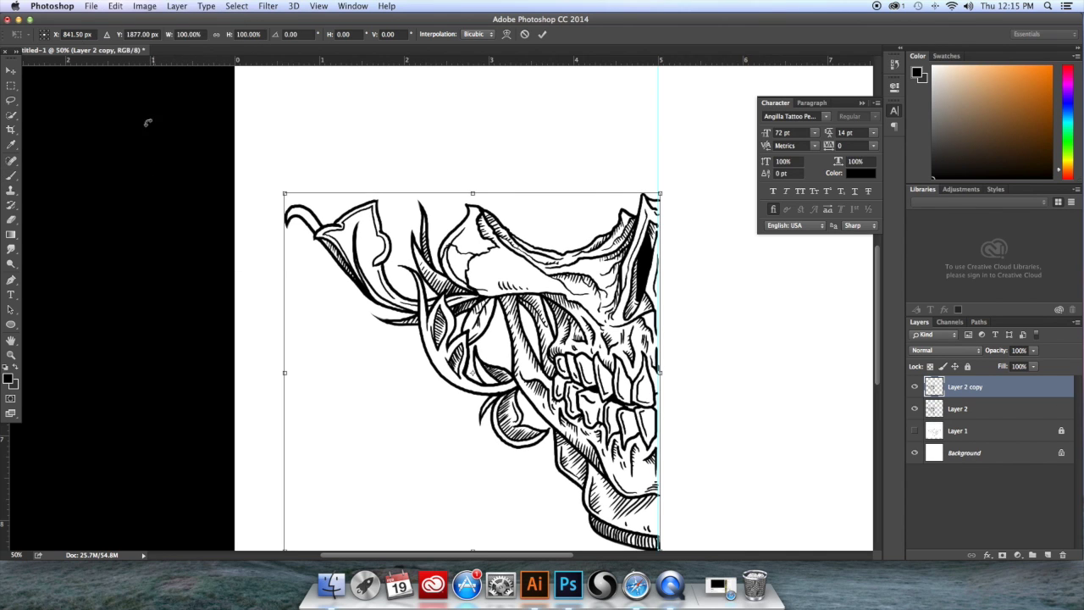
pyautogui.click(115, 6)
pyautogui.moveTo(194, 245)
pyautogui.click(338, 373)
pyautogui.press('v')
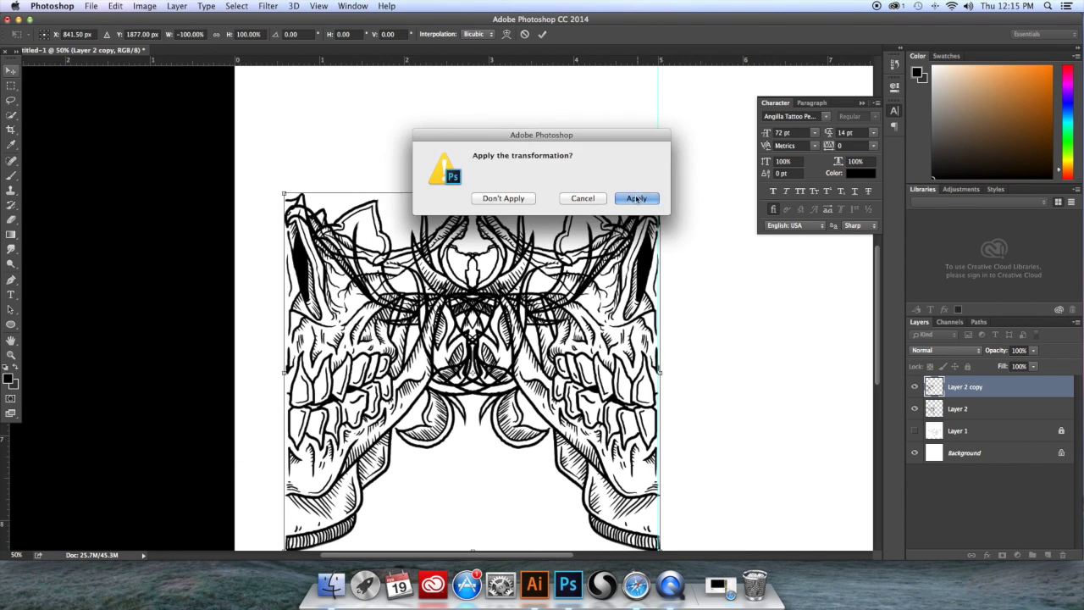
pyautogui.click(637, 199)
# Move the mirrored half so it meets the original half along the vertical centre guide
pyautogui.moveTo(349, 290); pyautogui.dragTo(717, 289)
pyautogui.press('Right')
pyautogui.press('Right')
pyautogui.press('Right')
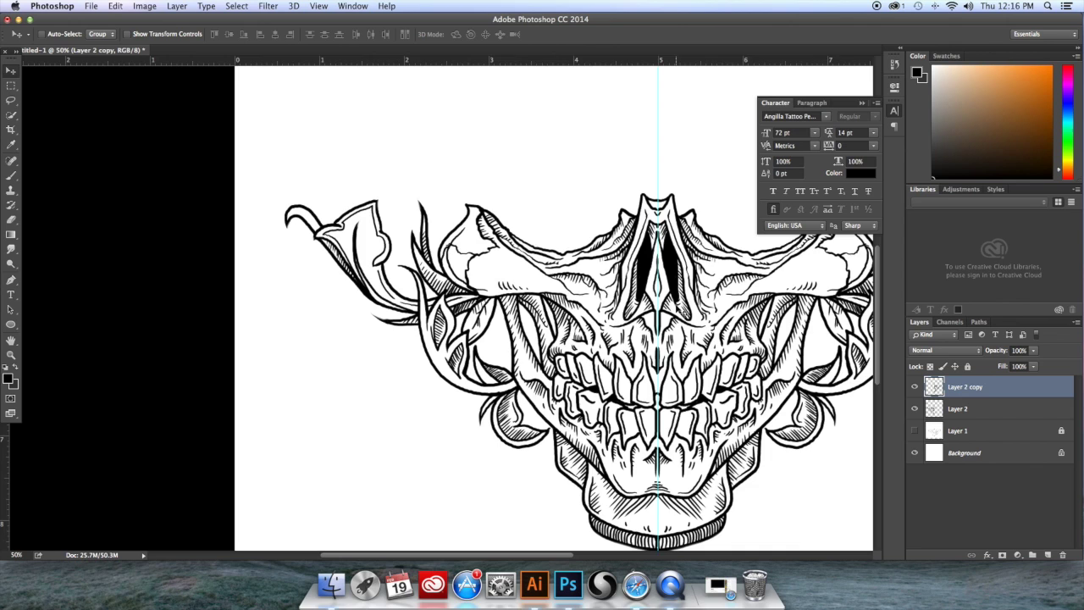
# Remove the centre guide from the view and merge the two skull halves into one layer
pyautogui.press('super+minus')
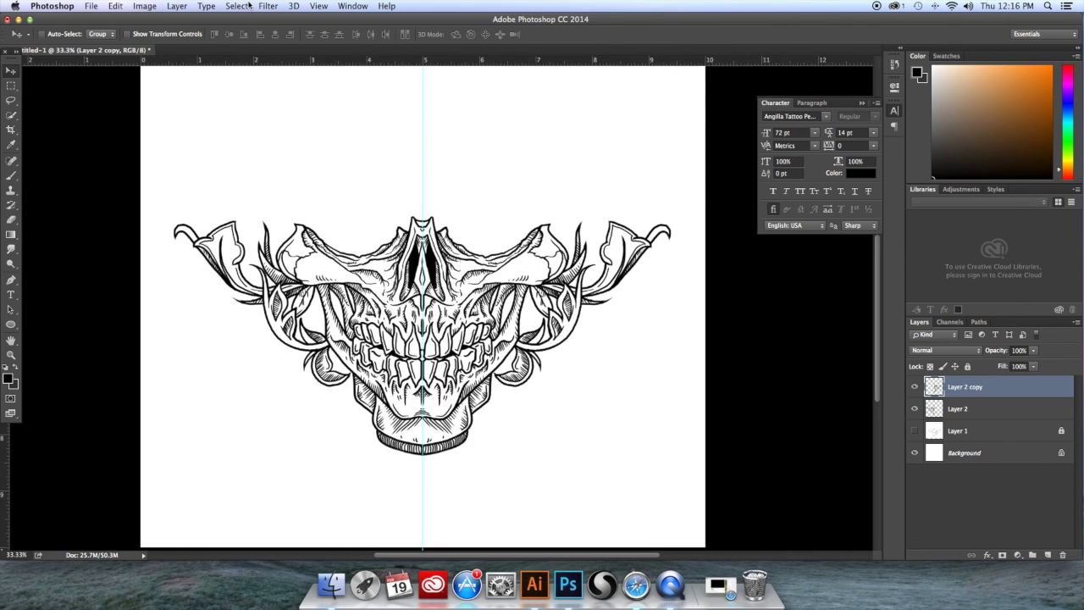
pyautogui.click(318, 6)
pyautogui.click(343, 264)
pyautogui.keyDown('shift'); pyautogui.click(982, 408); pyautogui.keyUp('shift')
pyautogui.rightClick(982, 410)
pyautogui.click(965, 452)
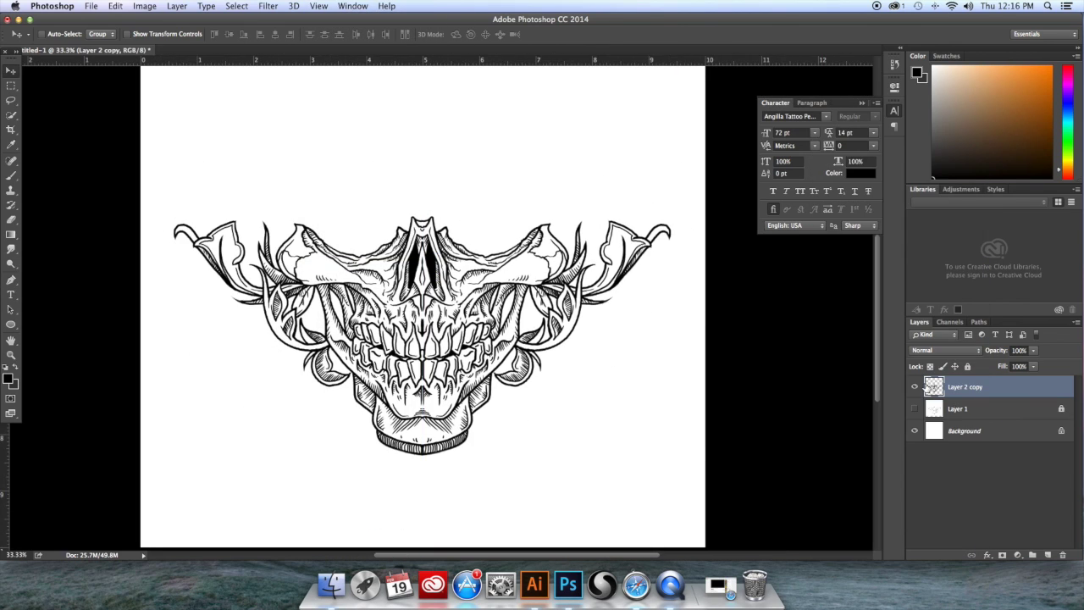
# Rotate the merged skull diagonally, resize it and place it in the lower-right half of the canvas with its jaw toward the corner
pyautogui.press('super+minus')
pyautogui.press('super+t')
pyautogui.moveTo(646, 331); pyautogui.dragTo(574, 193)
pyautogui.moveTo(470, 353); pyautogui.dragTo(600, 424)
pyautogui.moveTo(637, 238); pyautogui.dragTo(681, 108)
pyautogui.moveTo(615, 389); pyautogui.dragTo(559, 373)
pyautogui.moveTo(273, 444); pyautogui.dragTo(233, 462)
pyautogui.moveTo(431, 293); pyautogui.dragTo(442, 329)
pyautogui.press('Right')
pyautogui.press('Right')
pyautogui.click(11, 71)
pyautogui.click(622, 214)
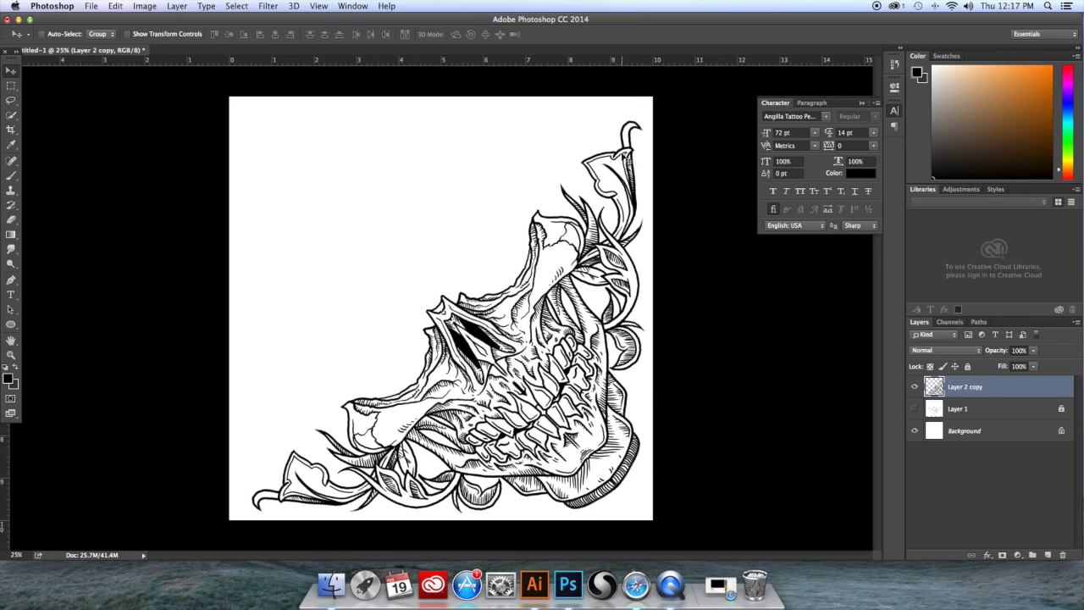
# Duplicate the diagonal skull layer and flip the copy horizontally
pyautogui.hotkey('ctrl', 'j')
pyautogui.click(145, 6)
pyautogui.moveTo(115, 6)
pyautogui.moveTo(169, 246)
pyautogui.click(288, 381)
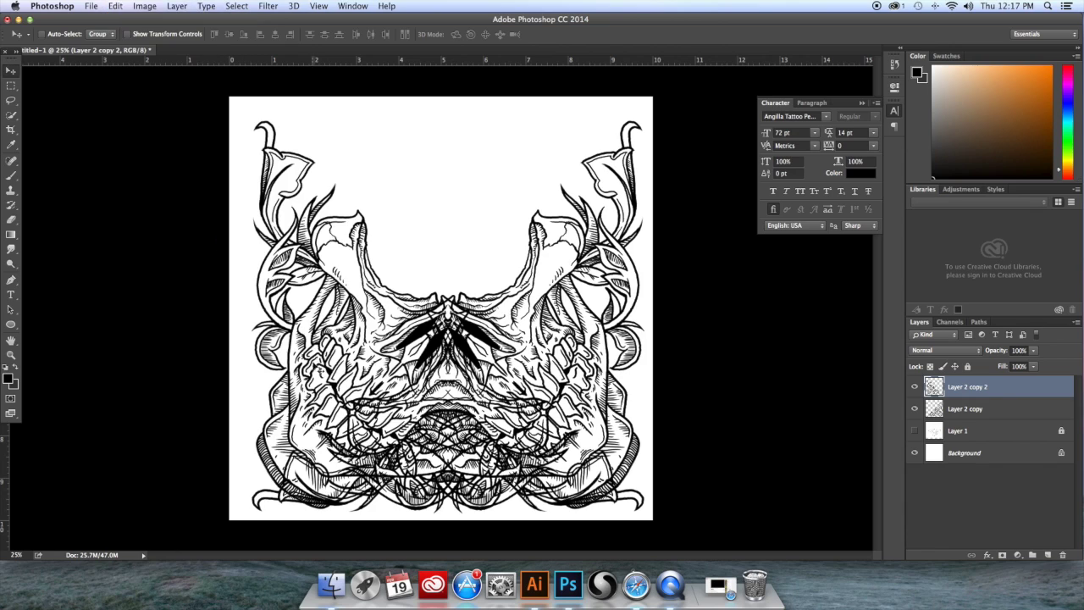
# Rotate the flipped copy 90° and place it in the upper-left half so the two skulls interlock at their noses
pyautogui.press('super+t')
pyautogui.moveTo(347, 104); pyautogui.dragTo(644, 224)
pyautogui.moveTo(427, 237); pyautogui.dragTo(417, 191)
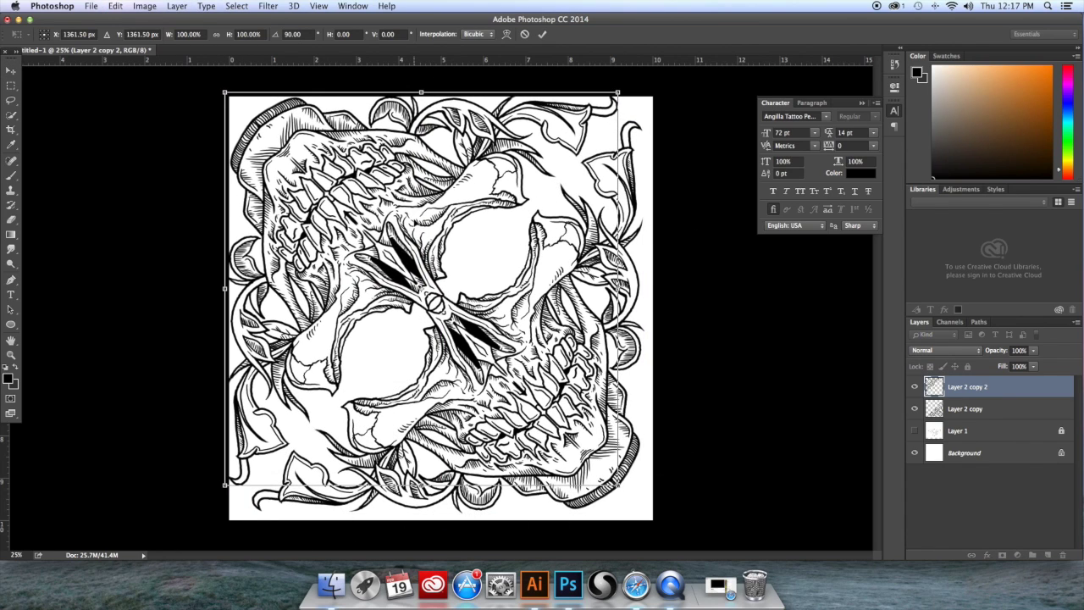
pyautogui.press('Return')
# Merge the two skull layers, centre the artwork on the canvas and clear the selection
pyautogui.keyDown('shift'); pyautogui.click(962, 409); pyautogui.keyUp('shift')
pyautogui.rightClick(963, 409)
pyautogui.click(820, 447)
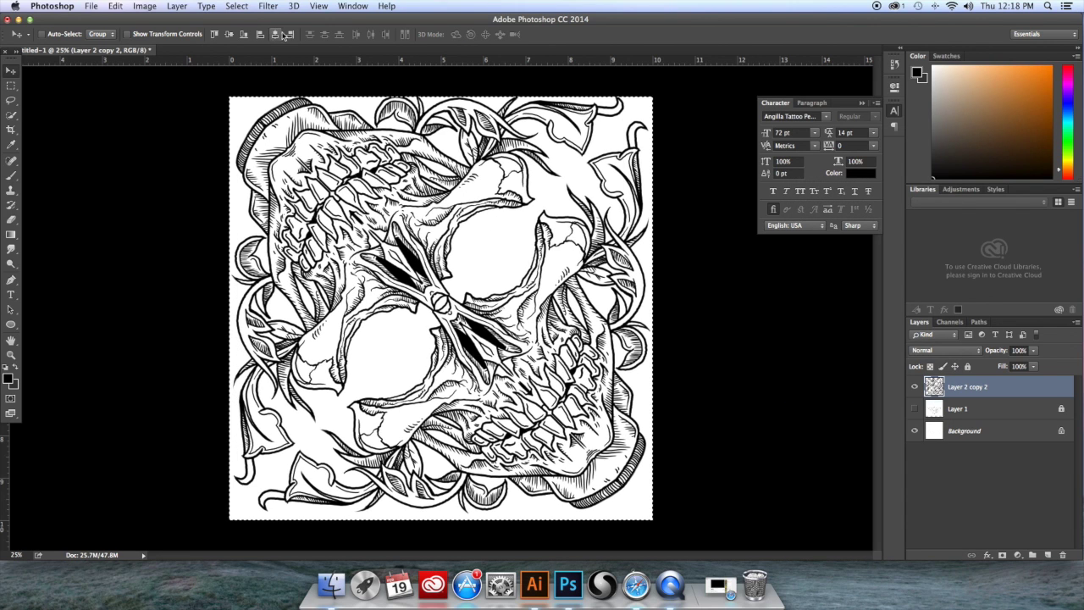
pyautogui.click(230, 35)
pyautogui.press('super+d')
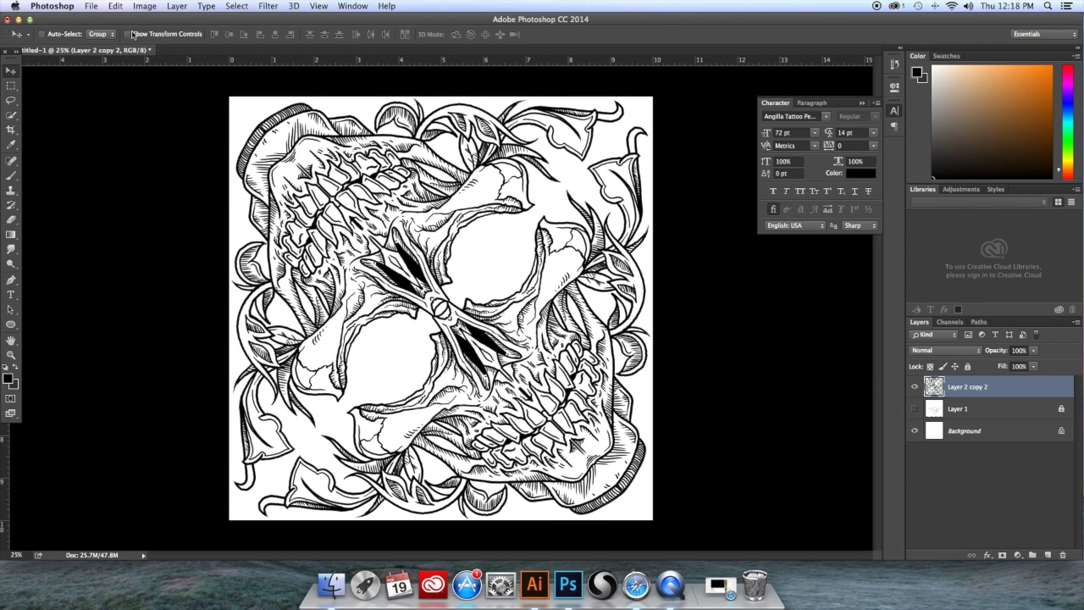
# Fill the entire Background layer with black
pyautogui.click(964, 430)
pyautogui.press('super+a')
pyautogui.hotkey('shift', 'F5')
pyautogui.press('Return')
# Load the line art's outline as a selection, set the foreground colour to white and fill the selection on the Background layer
pyautogui.keyDown('super'); pyautogui.click(934, 387); pyautogui.keyUp('super')
pyautogui.click(8, 378)
pyautogui.click(616, 105)
pyautogui.click(883, 101)
pyautogui.click(115, 6)
pyautogui.click(122, 174)
pyautogui.press('Return')
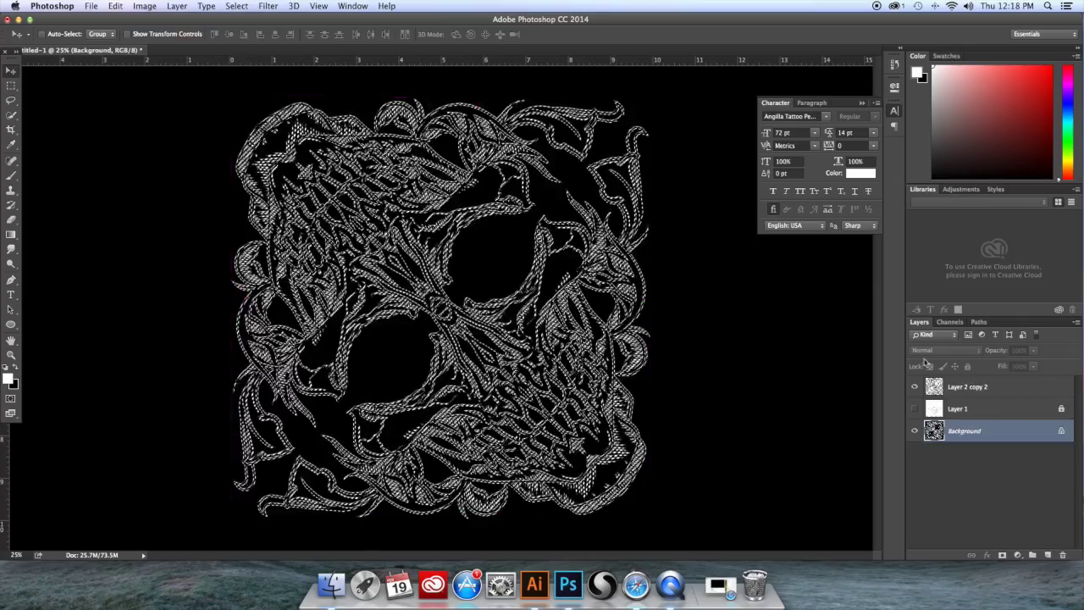